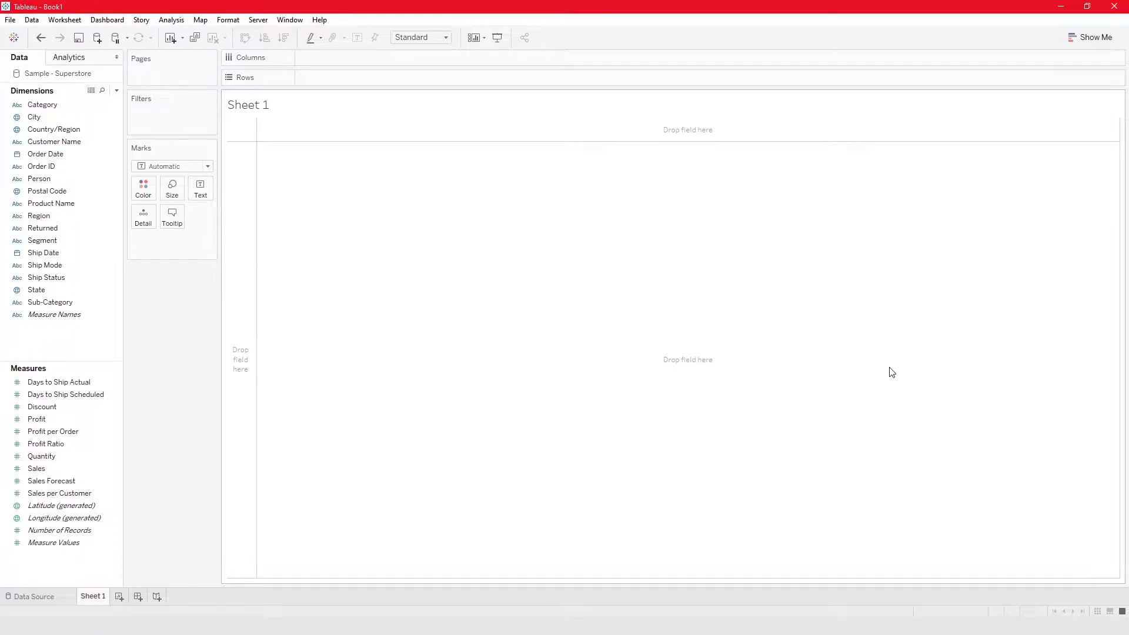
- Build a line chart with Sales on Rows and Order Date by year on Columns
left_click(81, 456)
left_click(83, 469, "ctrl")
mouse_move(97, 444)
left_mouse_down()
mouse_move(466, 93)
mouse_move(456, 78)
left_mouse_up()
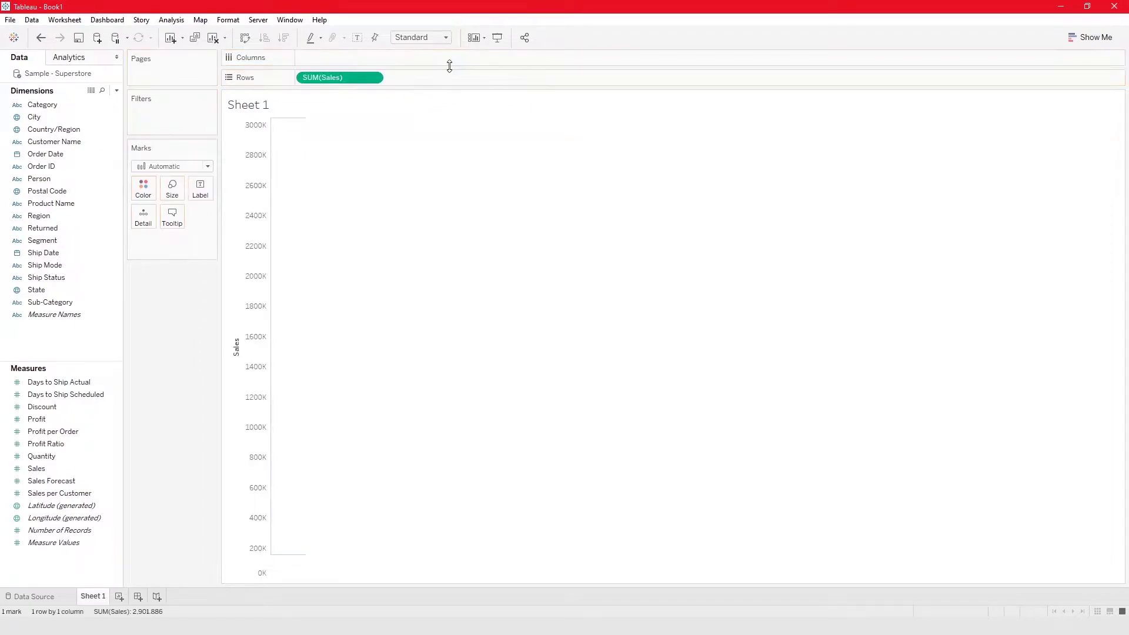
left_click_drag(52, 155, 340, 57)
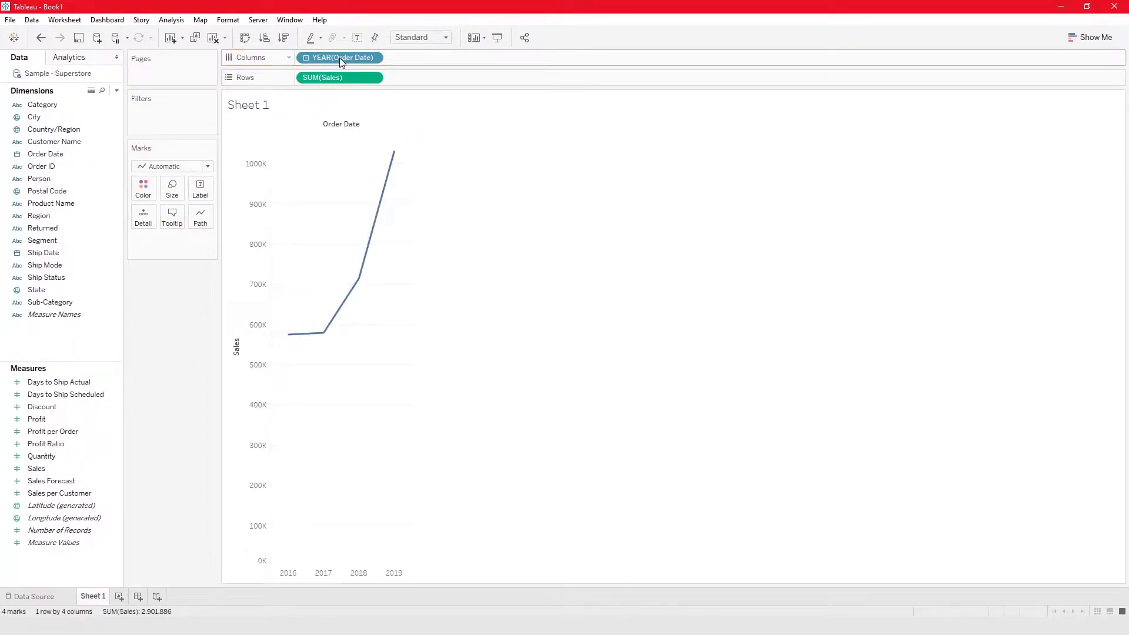
left_click(58, 227)
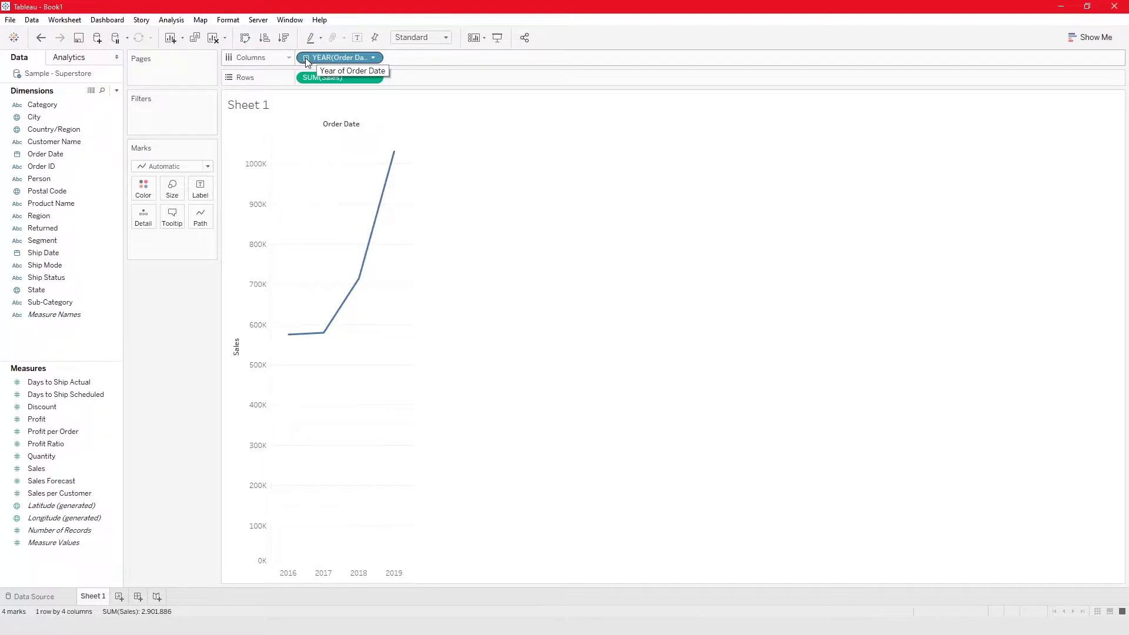
- Drill Order Date on Columns down through quarter, month and day, and collapse it back to year
left_click(305, 59)
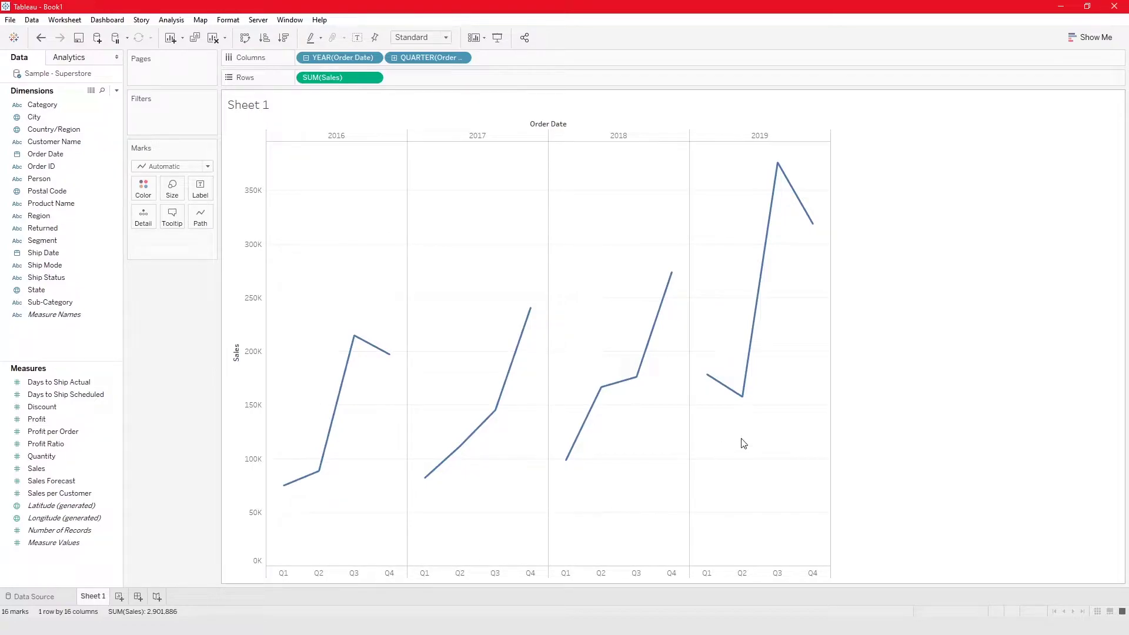
left_click(394, 58)
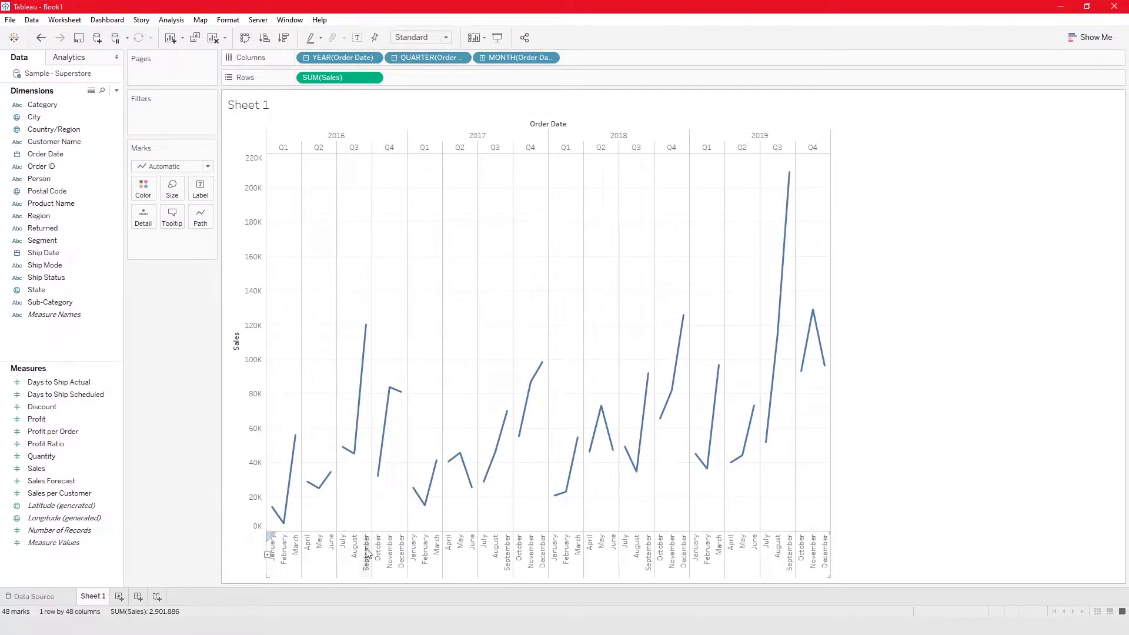
left_click(483, 57)
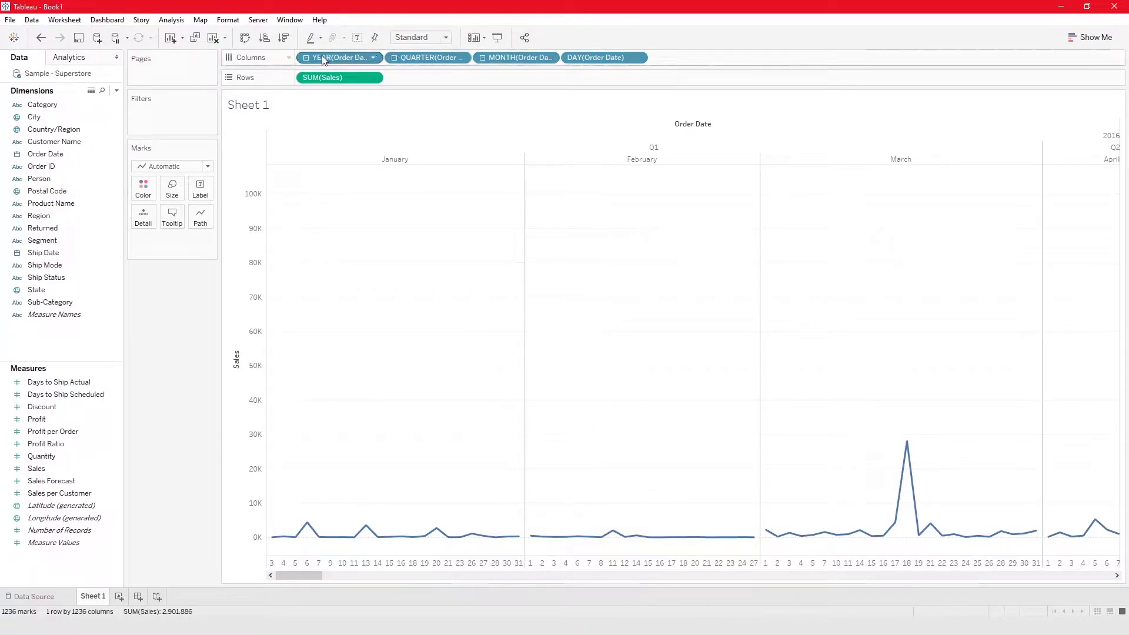
left_click(306, 58)
- Change the Order Date field on Columns to the discrete Quarter date part, followed by the discrete Month date part
left_click(374, 58)
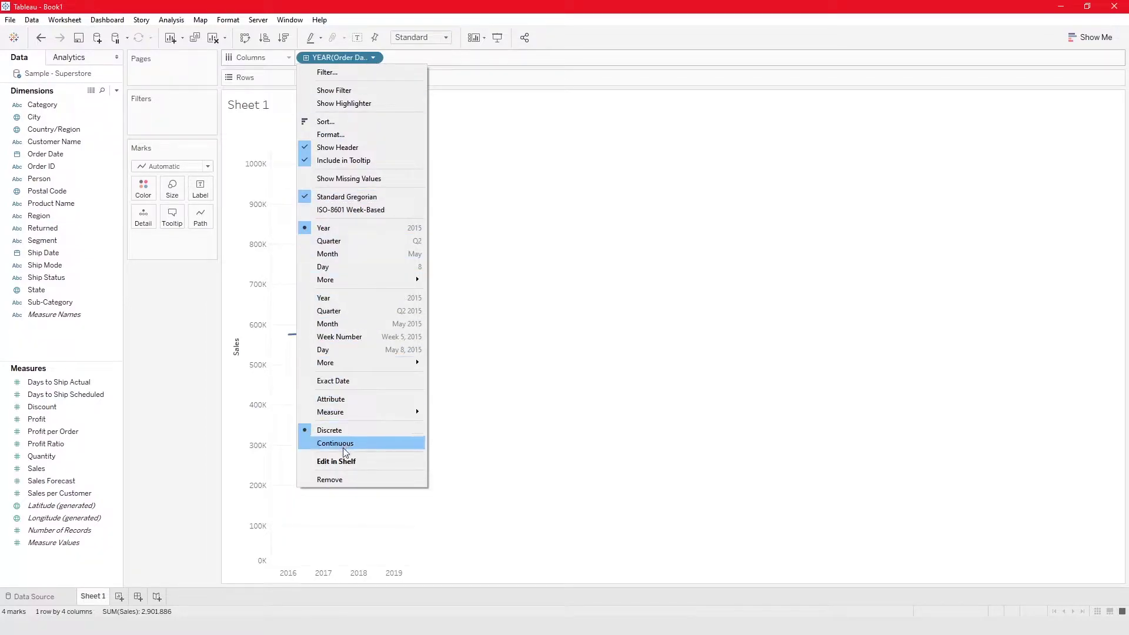
mouse_move(366, 285)
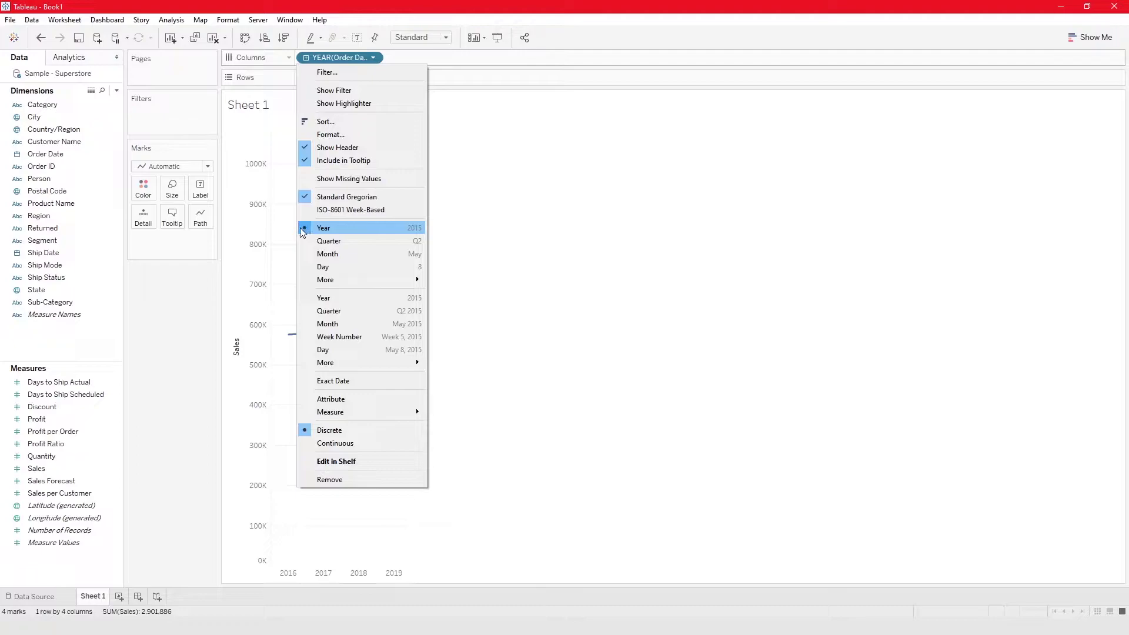
left_click(347, 241)
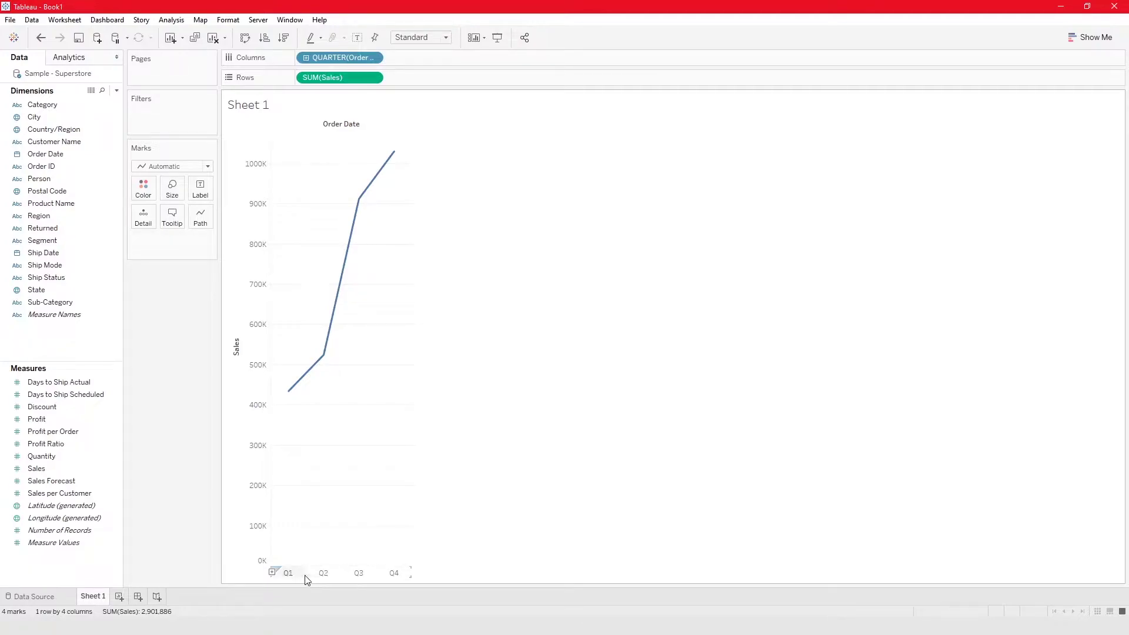
left_click(374, 58)
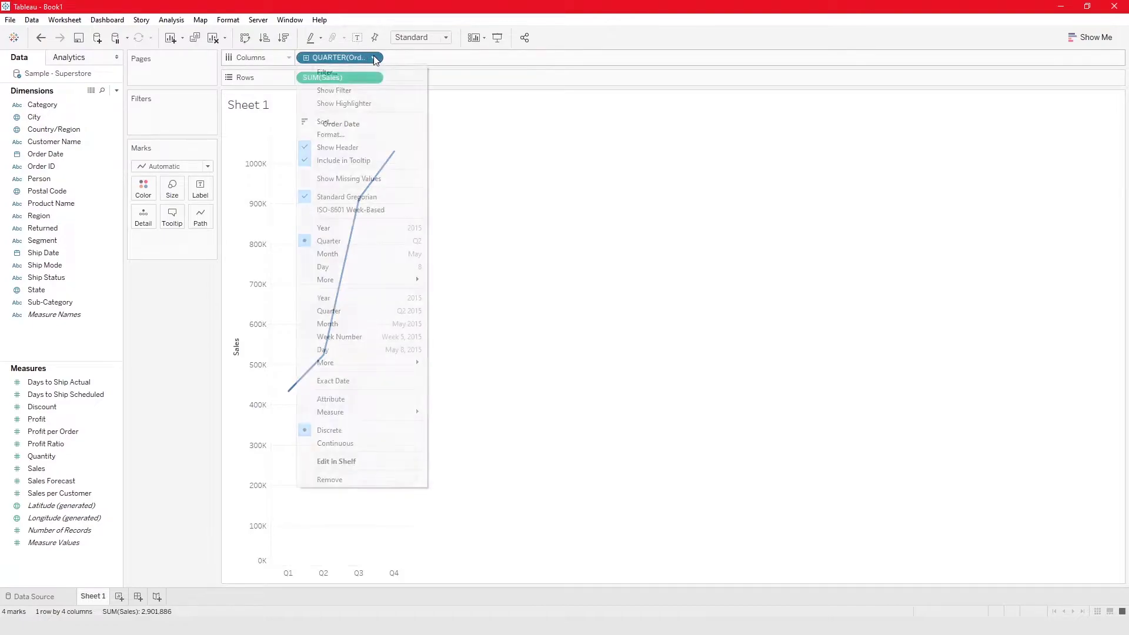
left_click(383, 255)
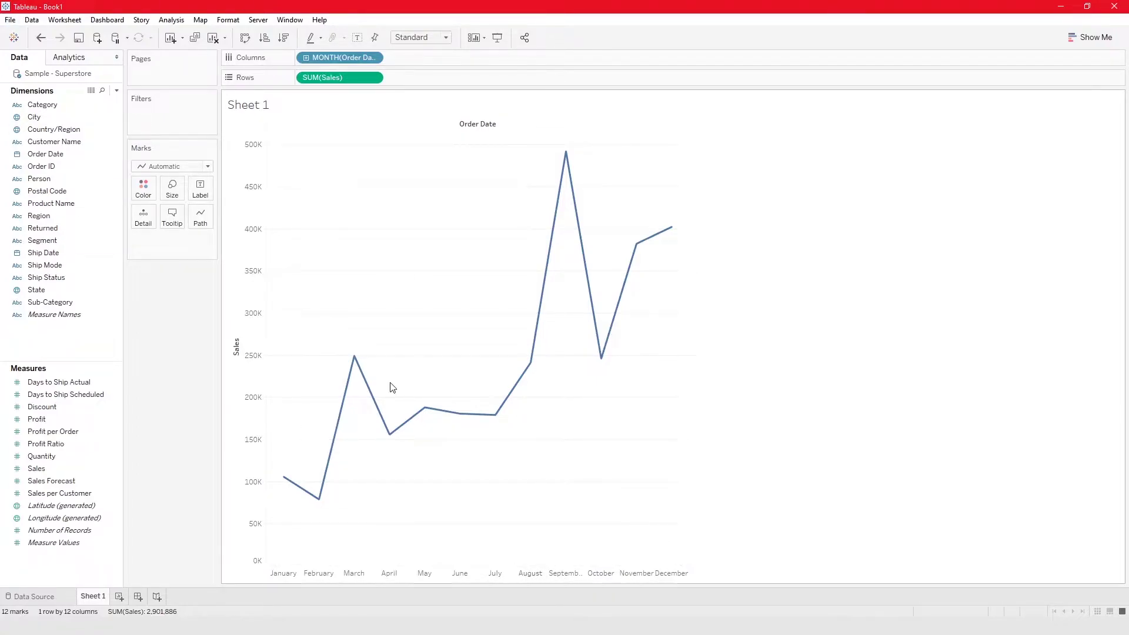
- Change the mark type to Bar and inspect the monthly sales bars
left_click(173, 167)
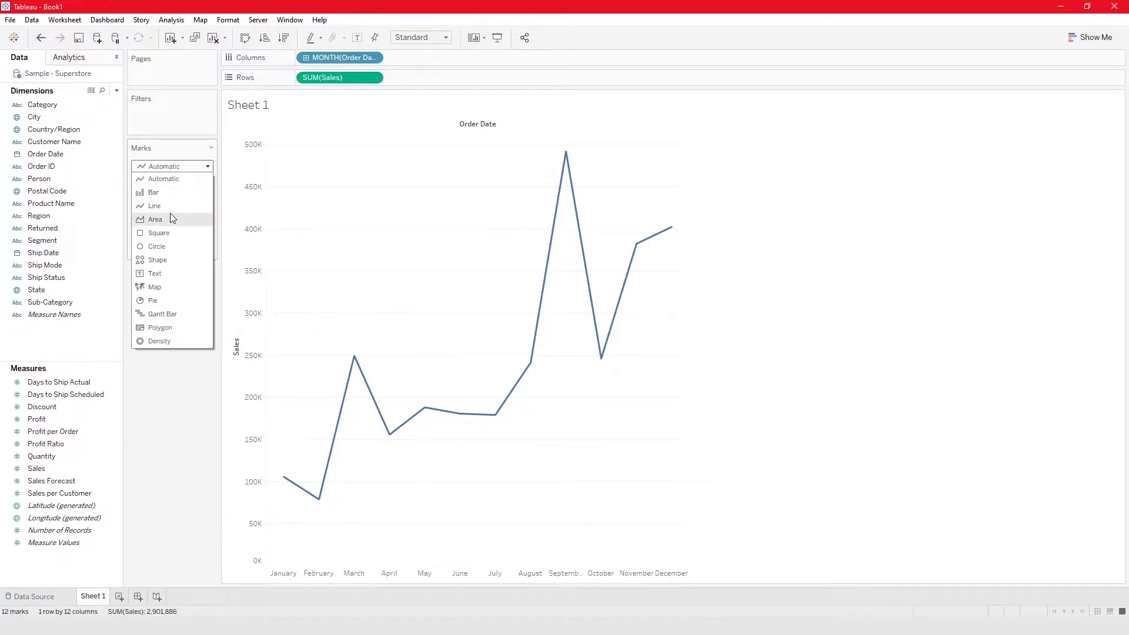
left_click(171, 193)
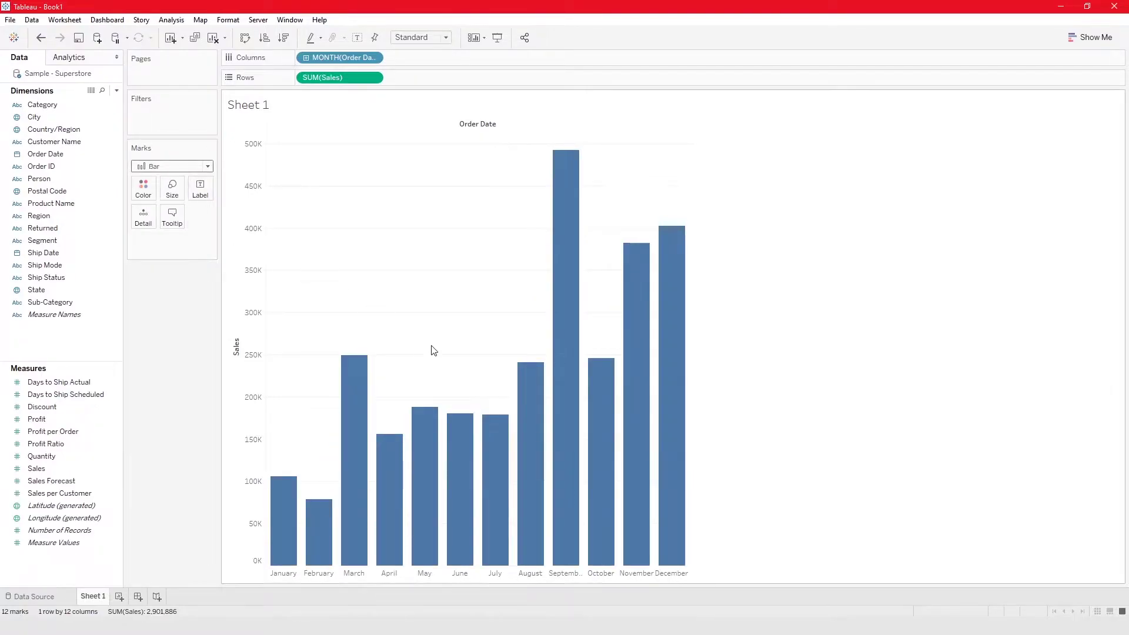
mouse_move(549, 448)
mouse_move(387, 496)
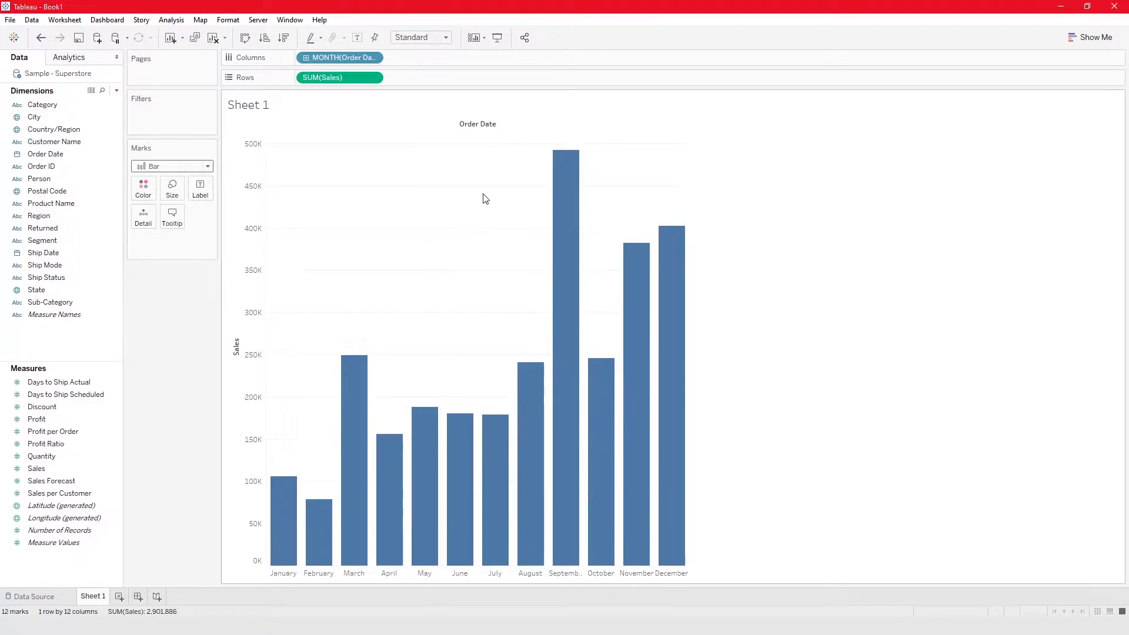
mouse_move(628, 495)
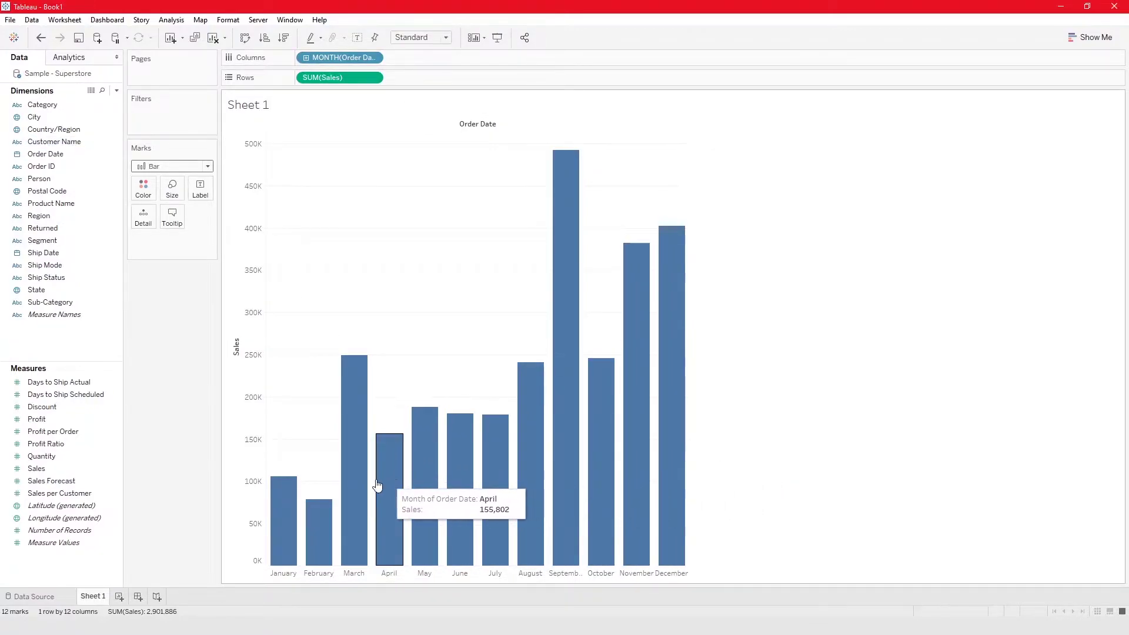
- Set Order Date on Columns to the continuous Year value and return the mark type to Automatic
left_click(376, 60)
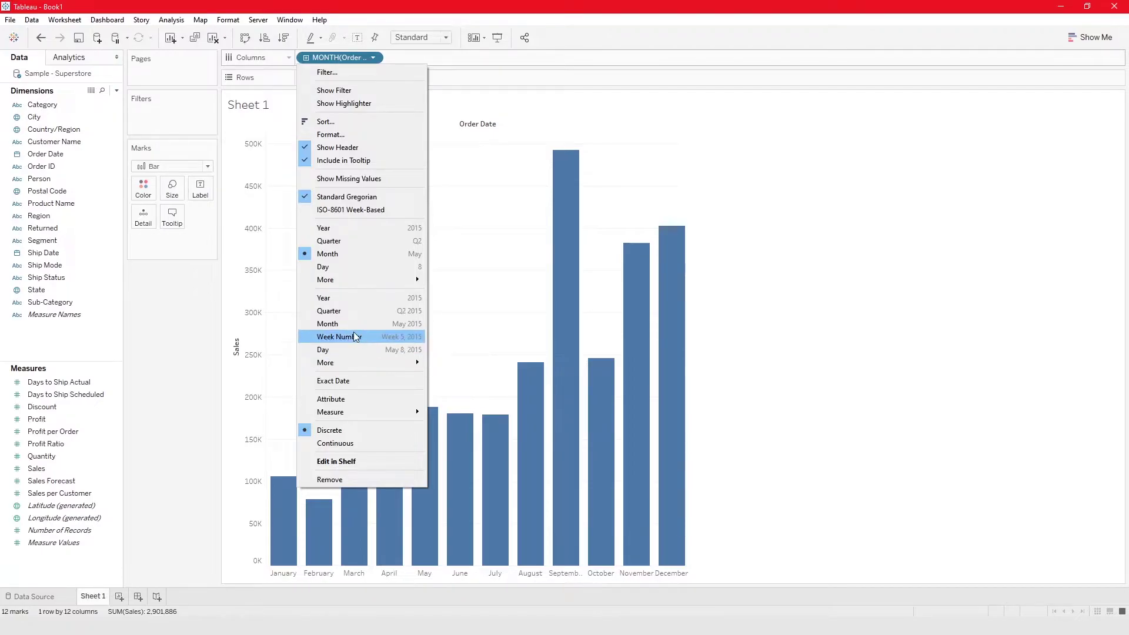
left_click(350, 301)
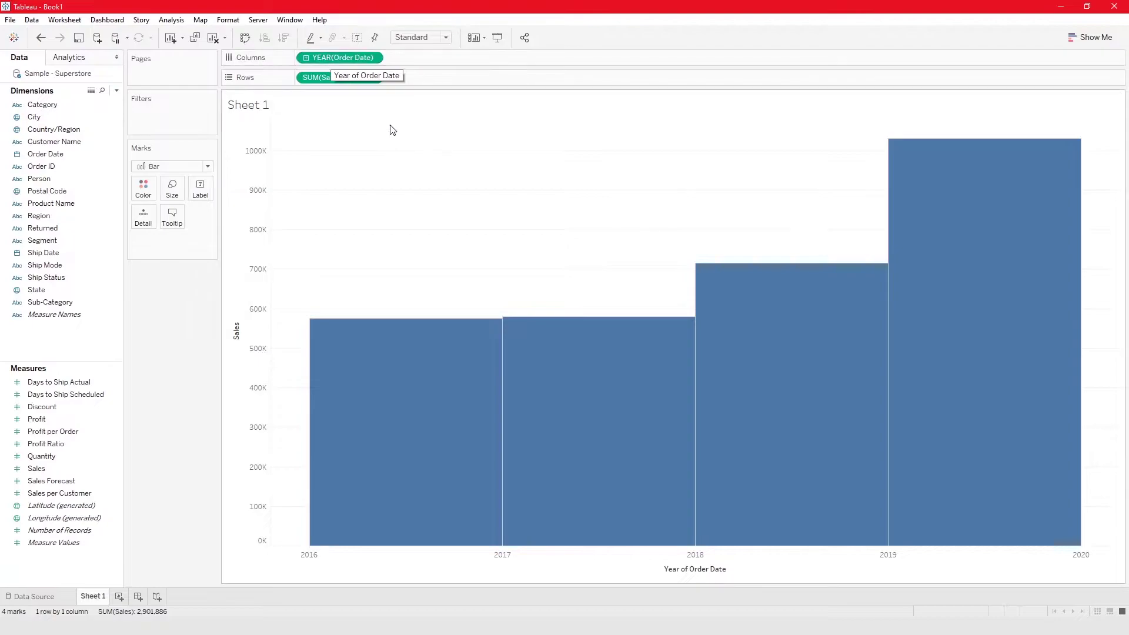
left_click(171, 166)
left_click(165, 180)
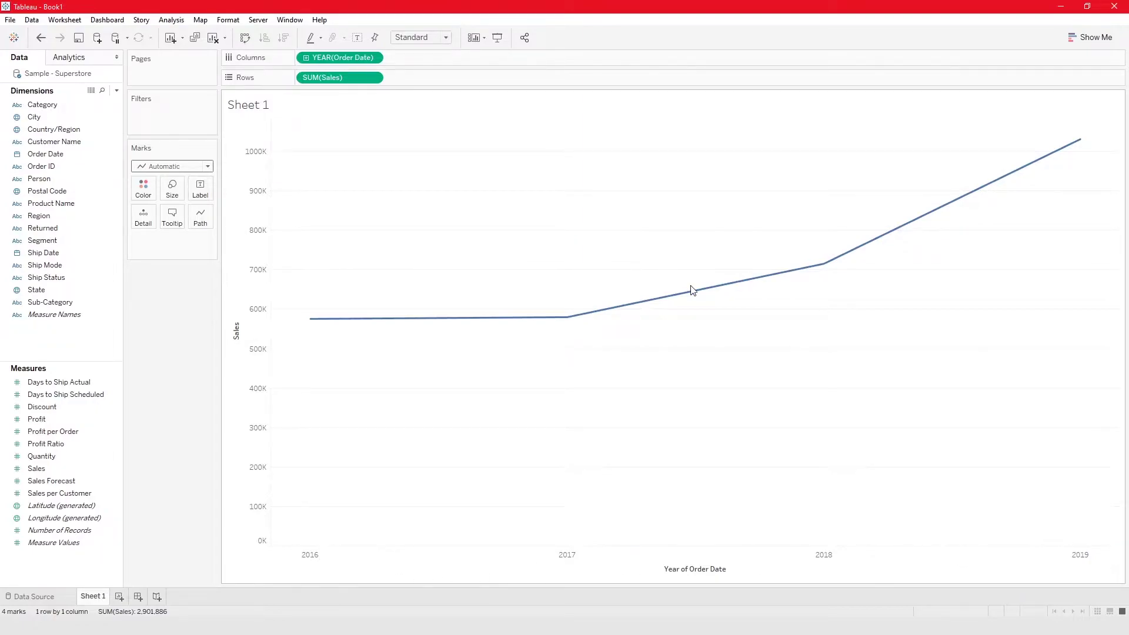
- Switch Order Date to the discrete Year date part and convert it back to Continuous
left_click(374, 59)
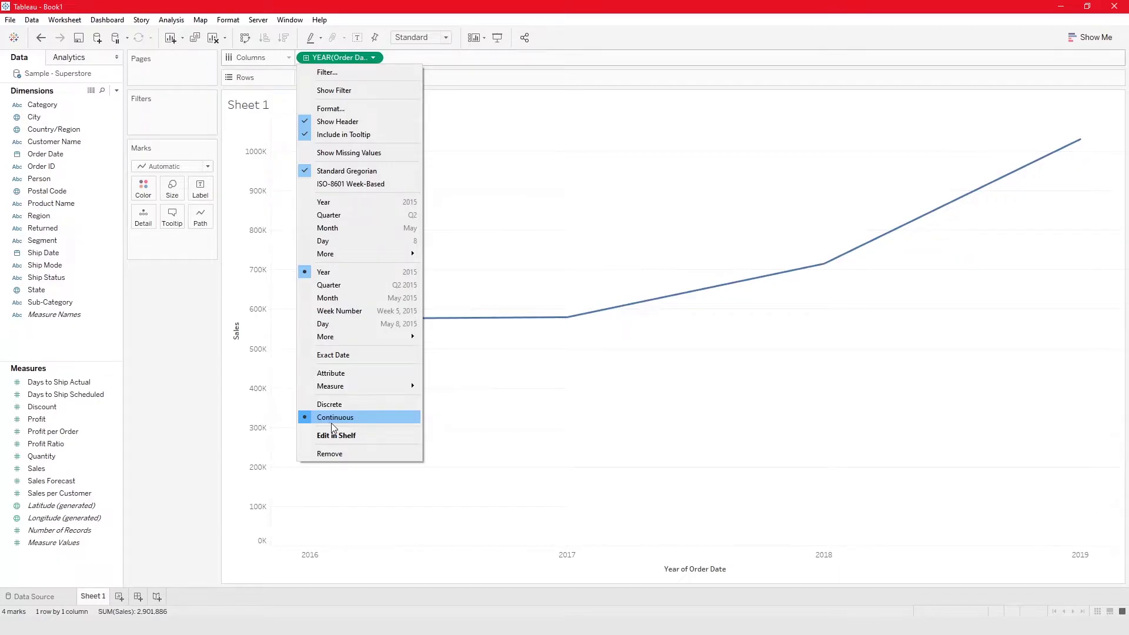
left_click(355, 206)
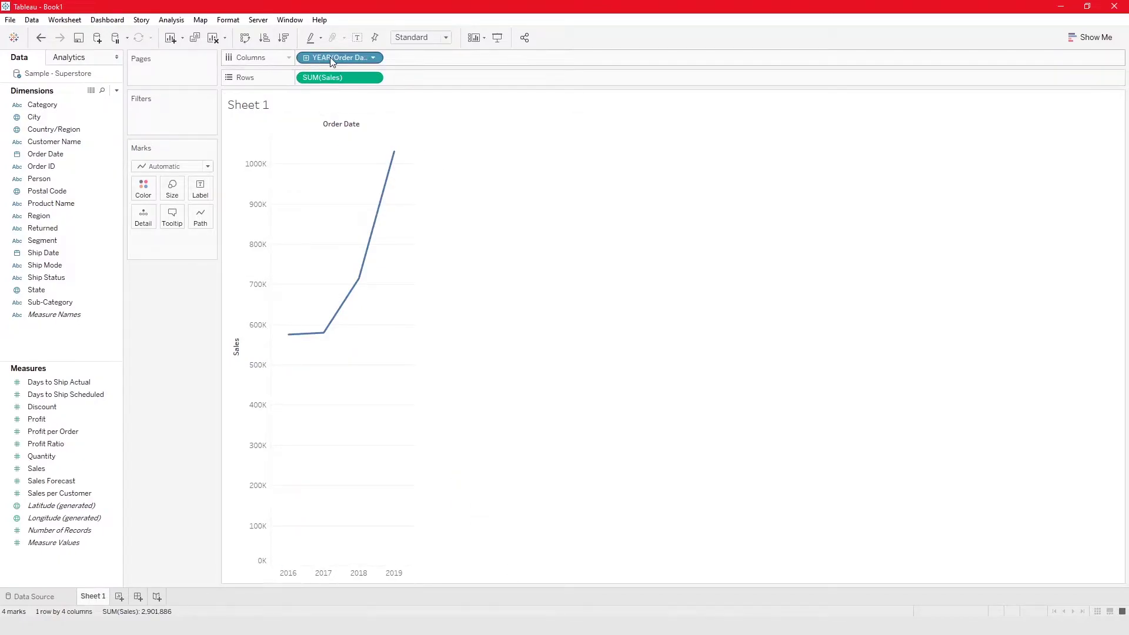
left_click(373, 57)
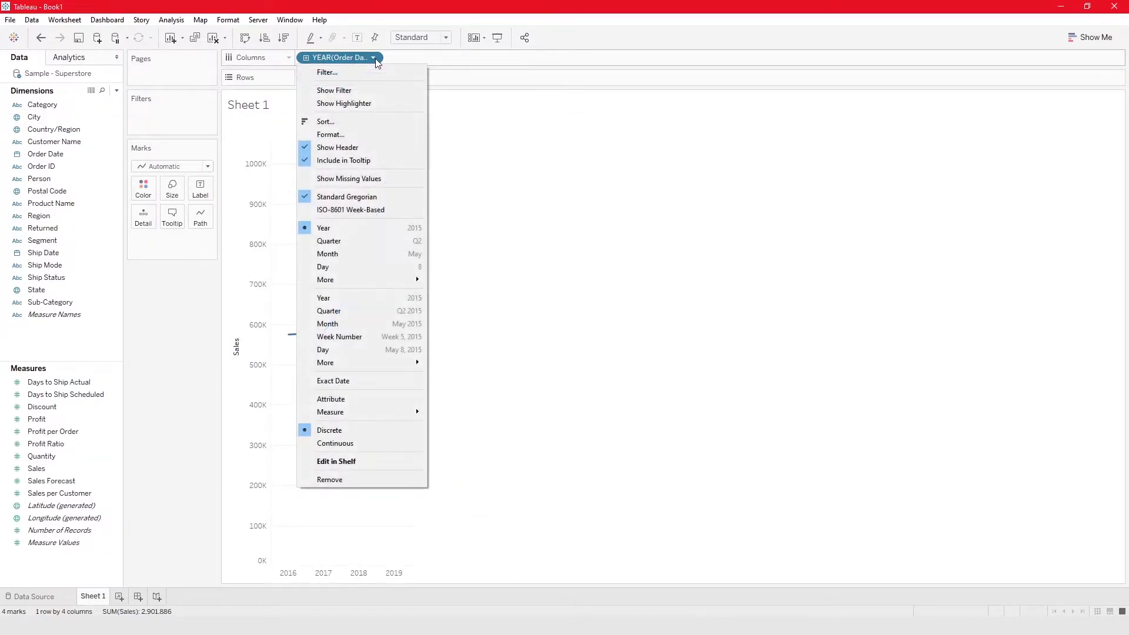
left_click(380, 443)
- Set Order Date to the continuous Month value with its year, and show the sales as bars
left_click(373, 58)
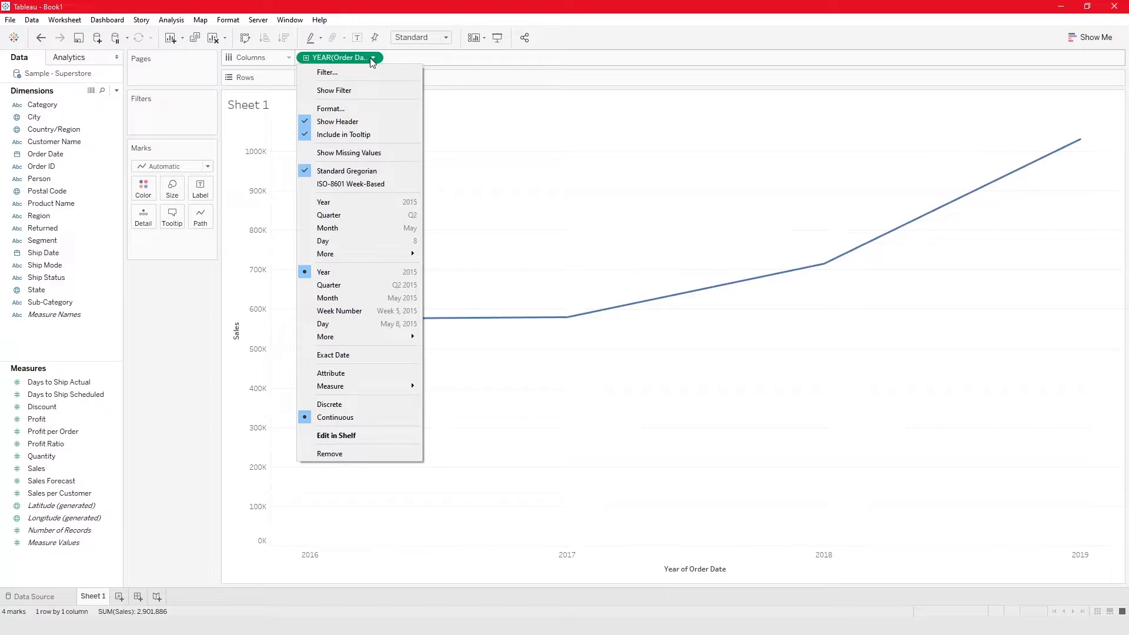
left_click(402, 301)
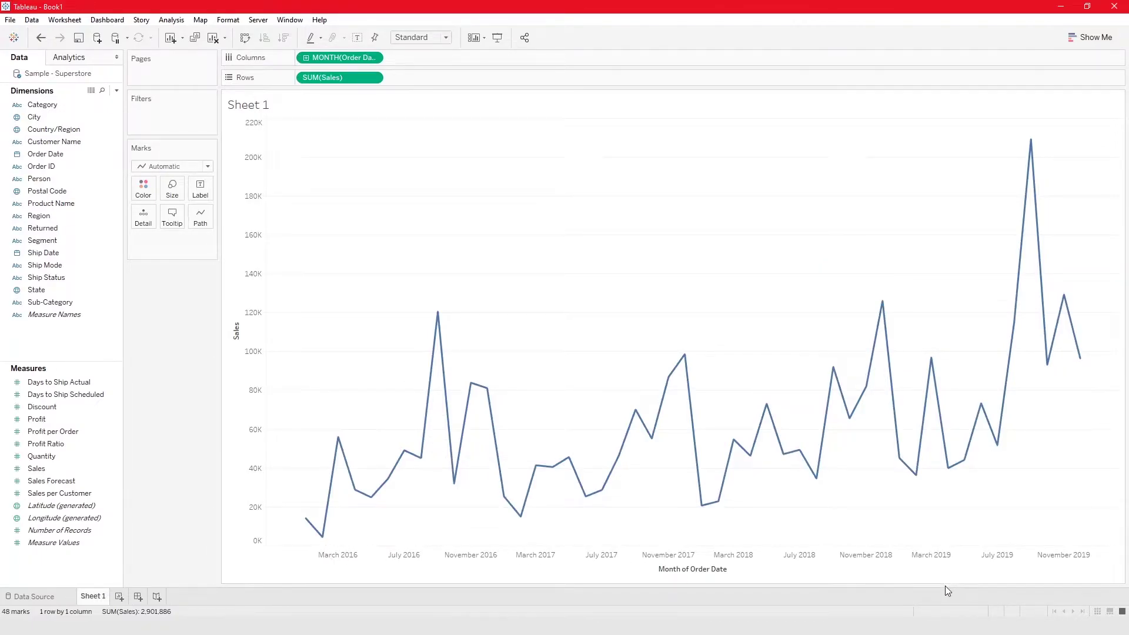
left_click(167, 167)
left_click(164, 192)
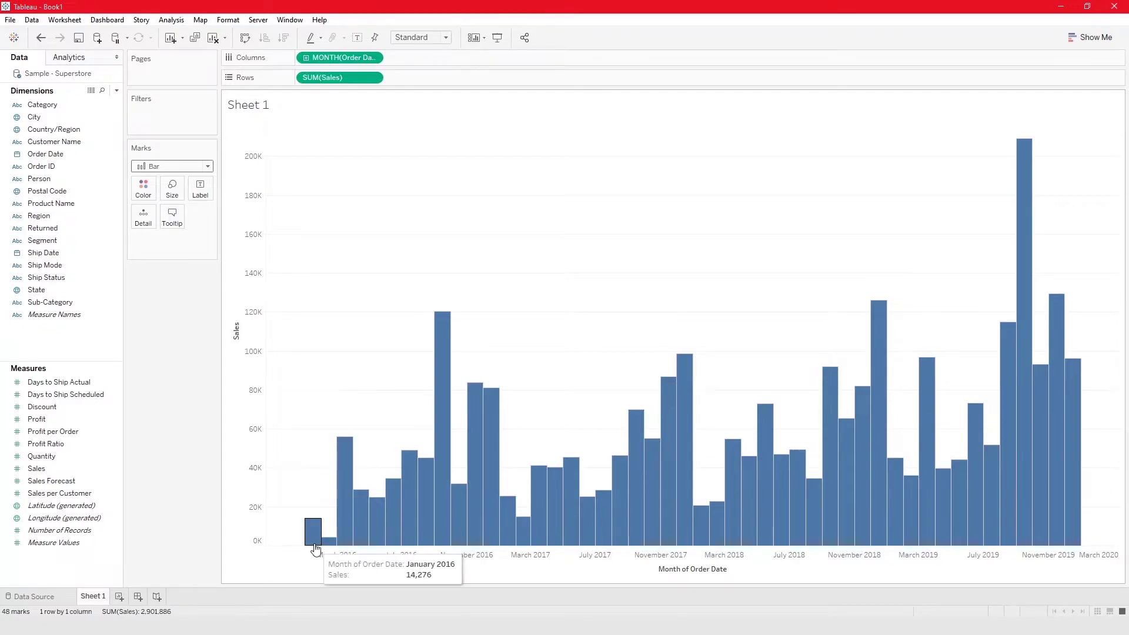
mouse_move(338, 546)
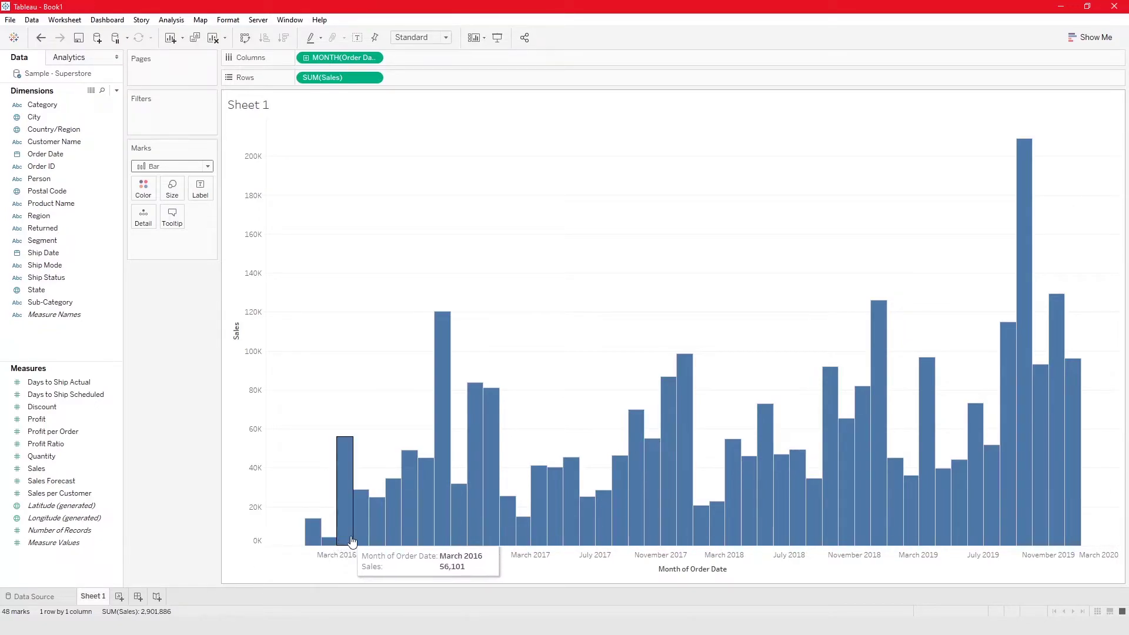
mouse_move(827, 492)
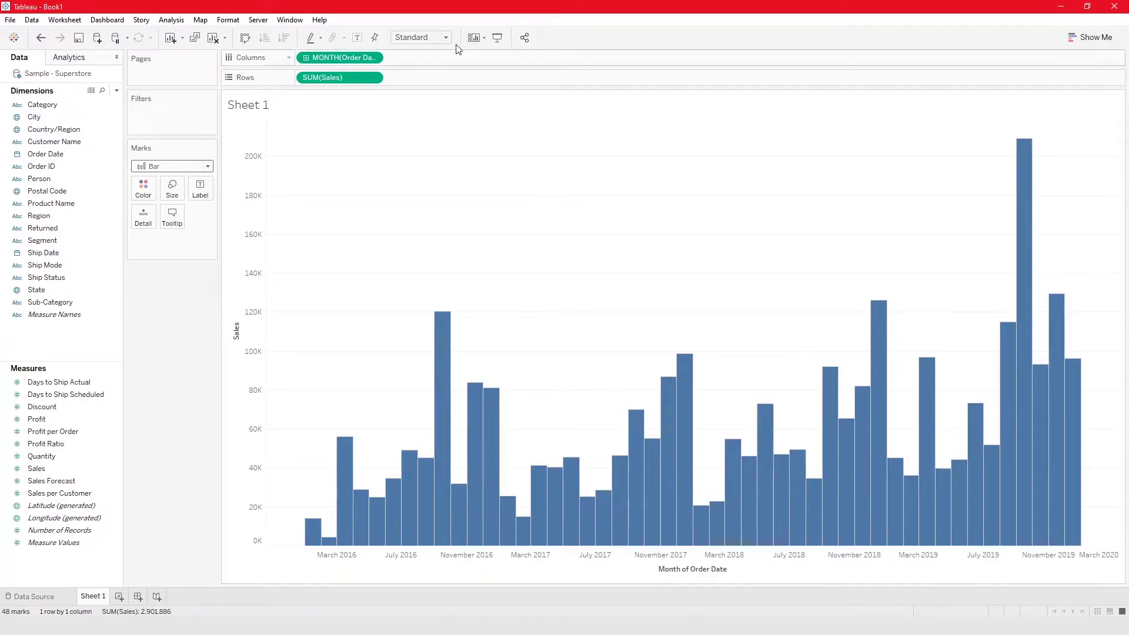
- Switch Order Date from continuous months to the discrete Month date part and back to continuous
left_click(374, 58)
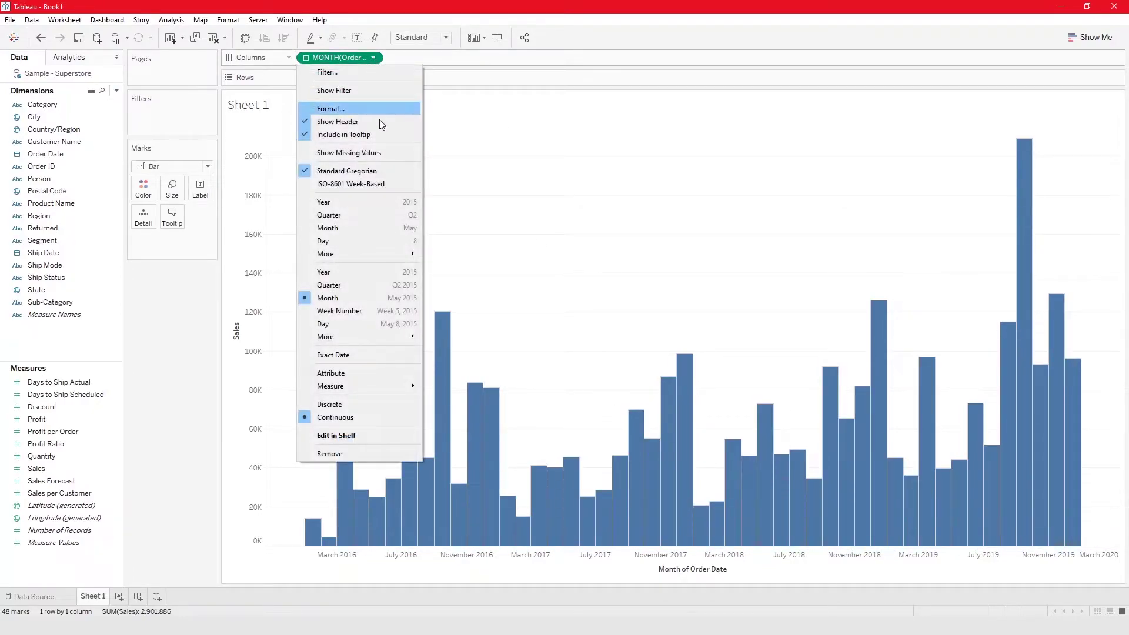
left_click(394, 227)
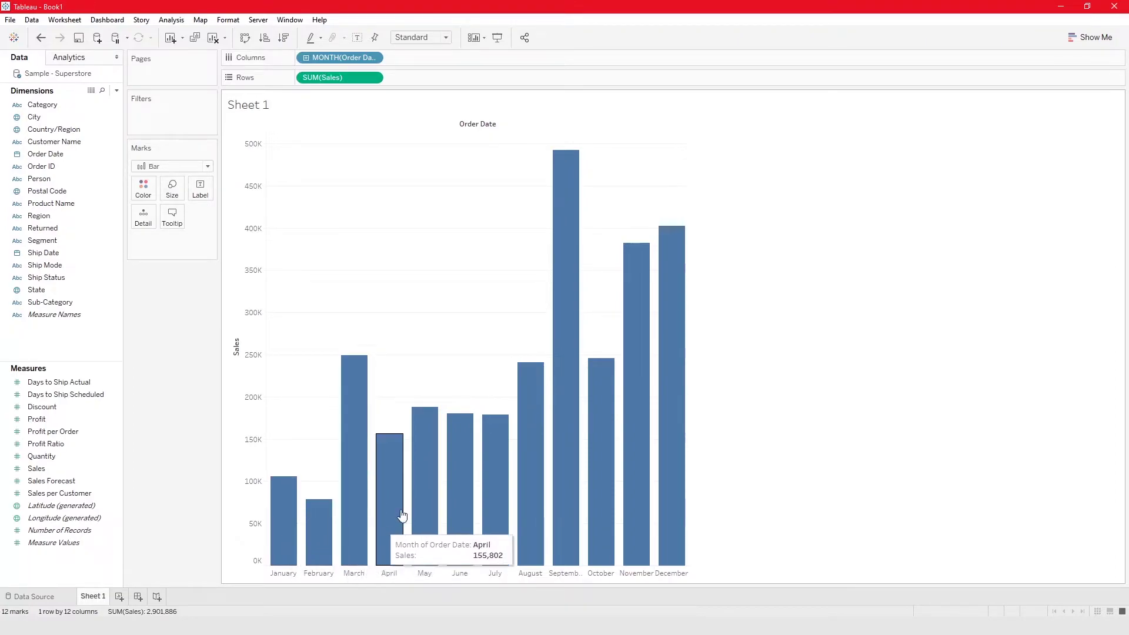
left_click(377, 58)
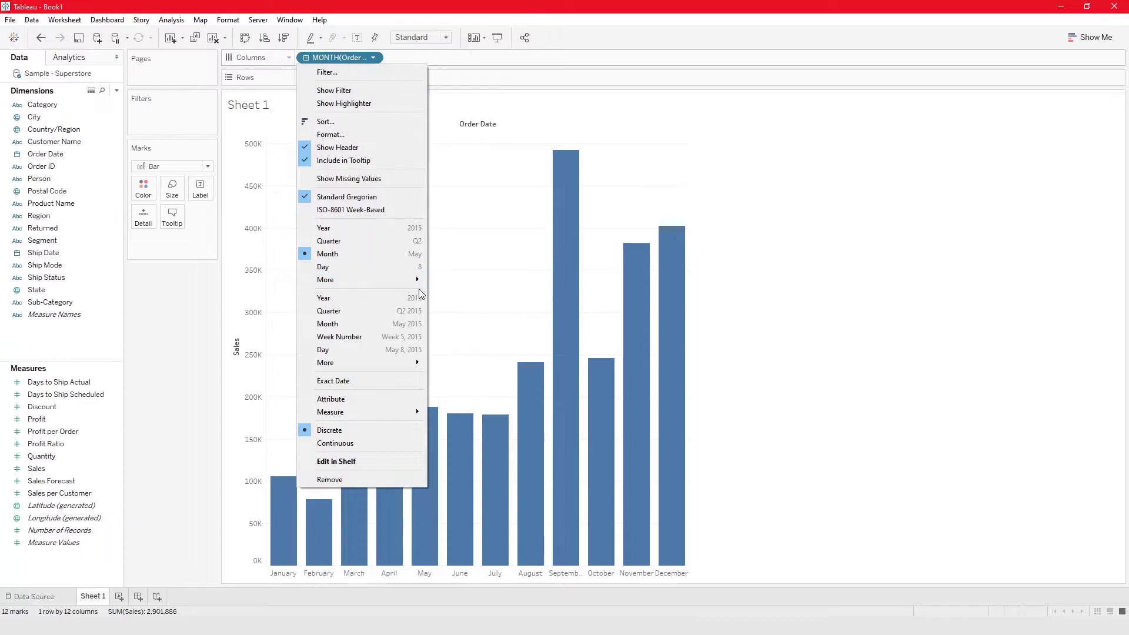
left_click(413, 328)
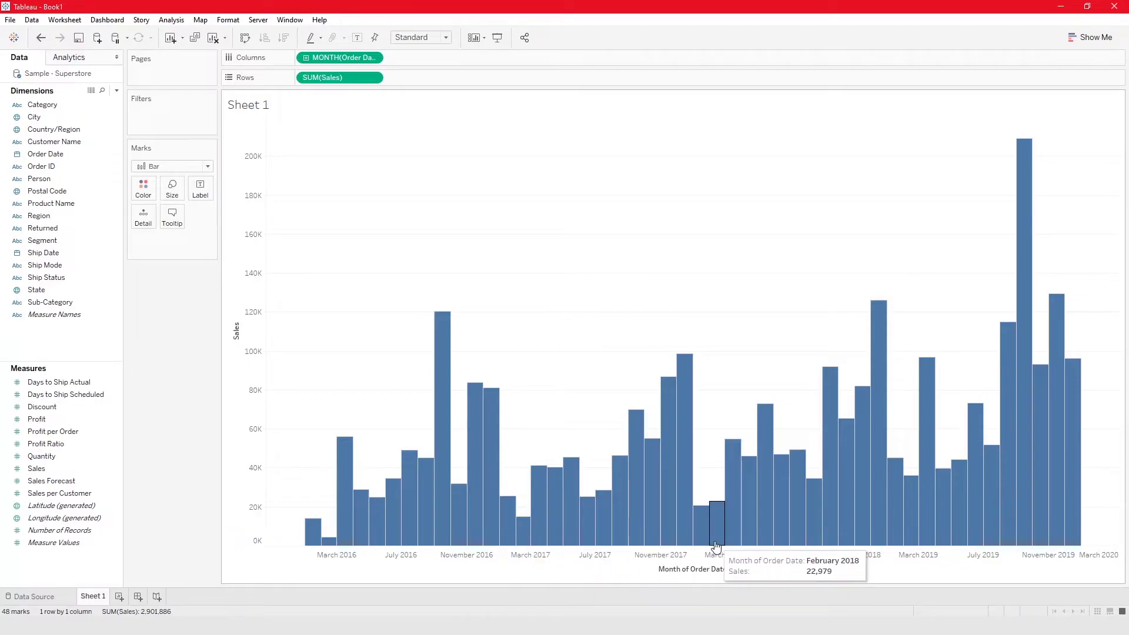
- Repeat the change to the discrete Month date part, inspect its bars, and restore the continuous month-and-year values
left_click(373, 59)
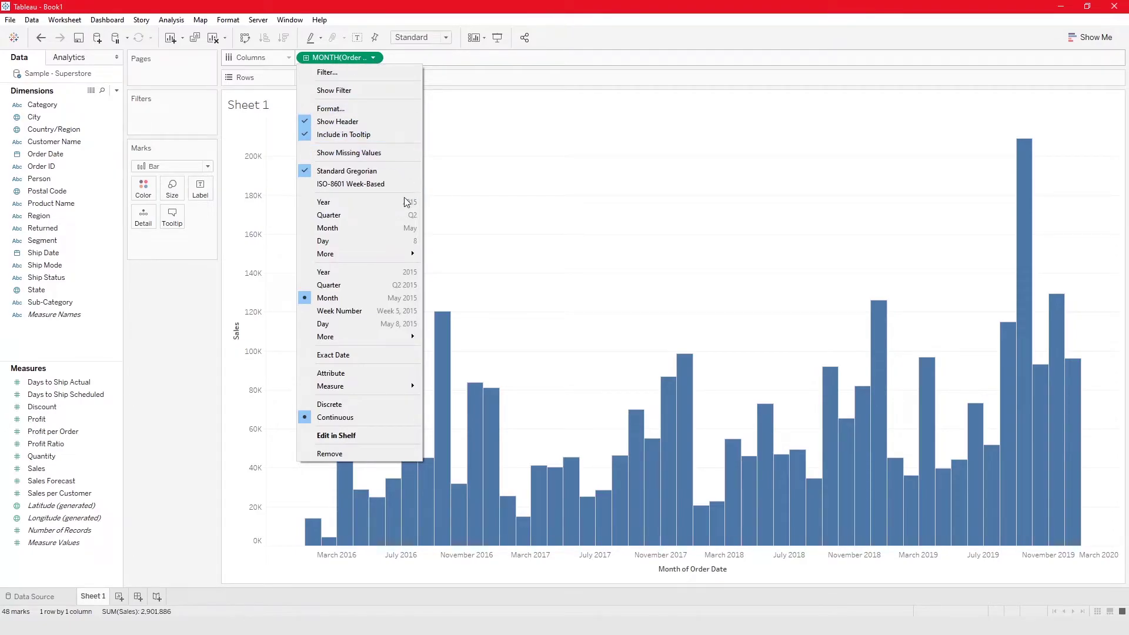
left_click(340, 229)
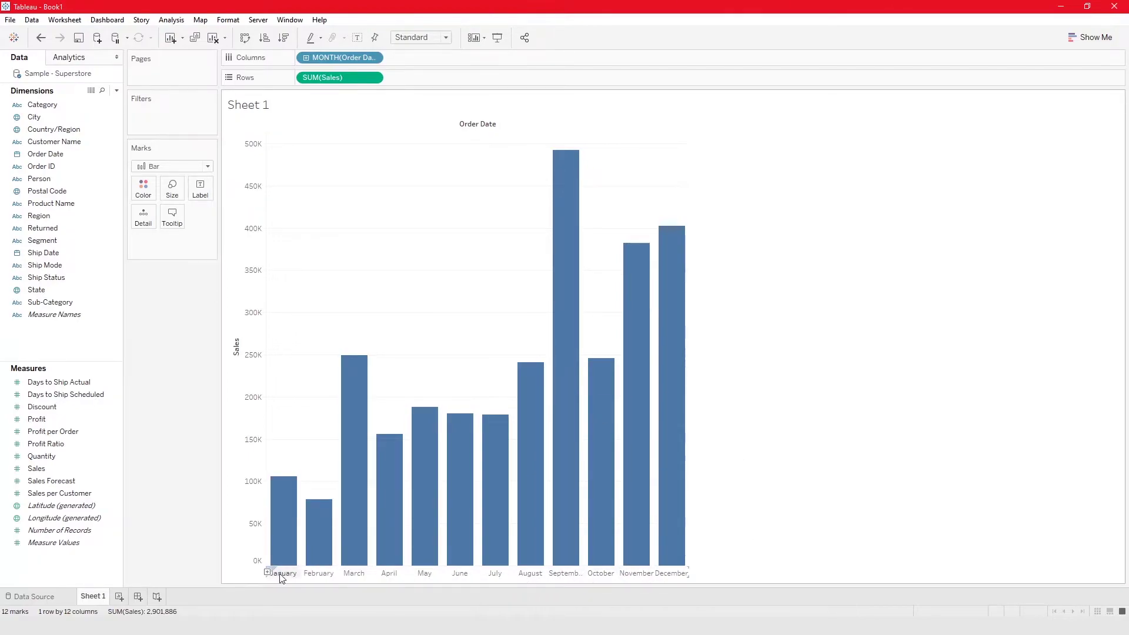
mouse_move(282, 559)
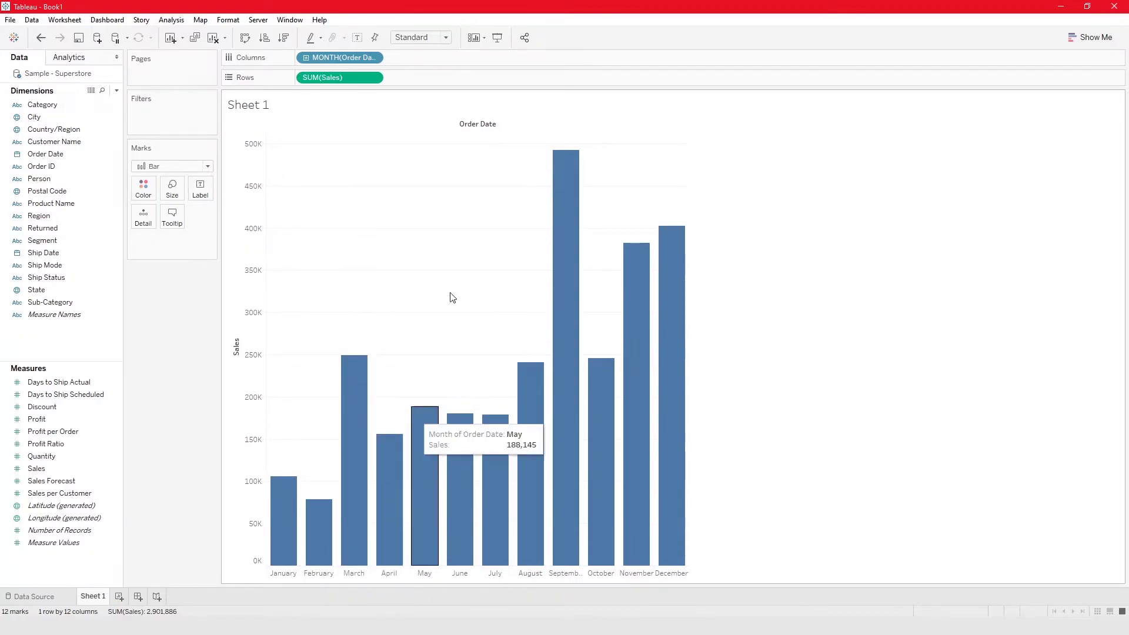
left_click(373, 58)
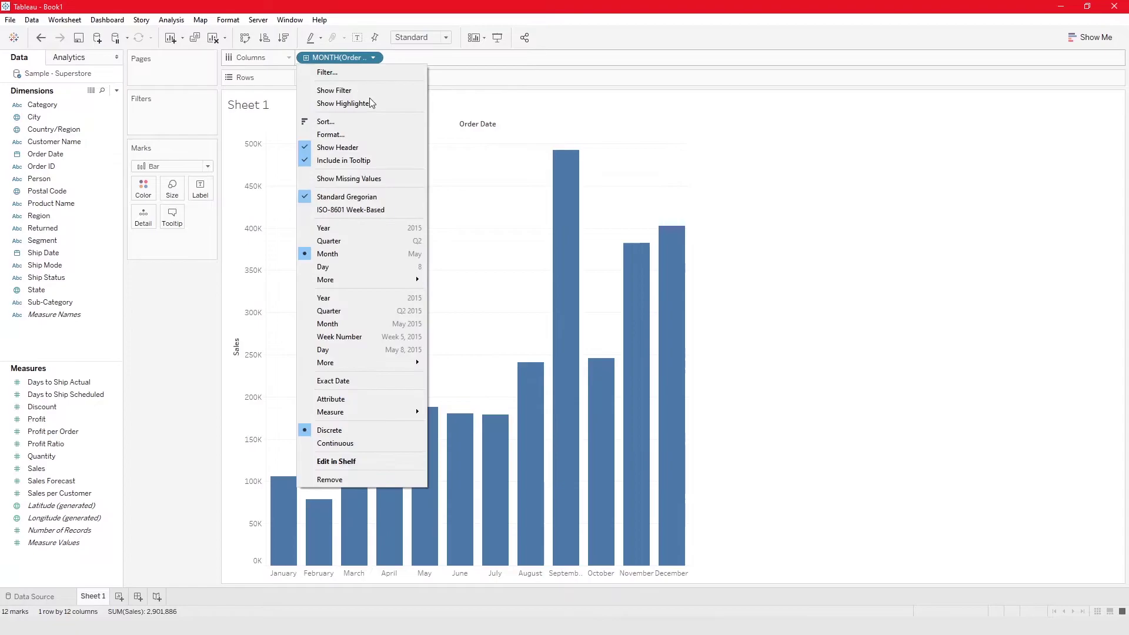
left_click(394, 327)
- Switch Order Date to the discrete Quarter date part, and return it to the continuous Month value with its year
left_click(373, 57)
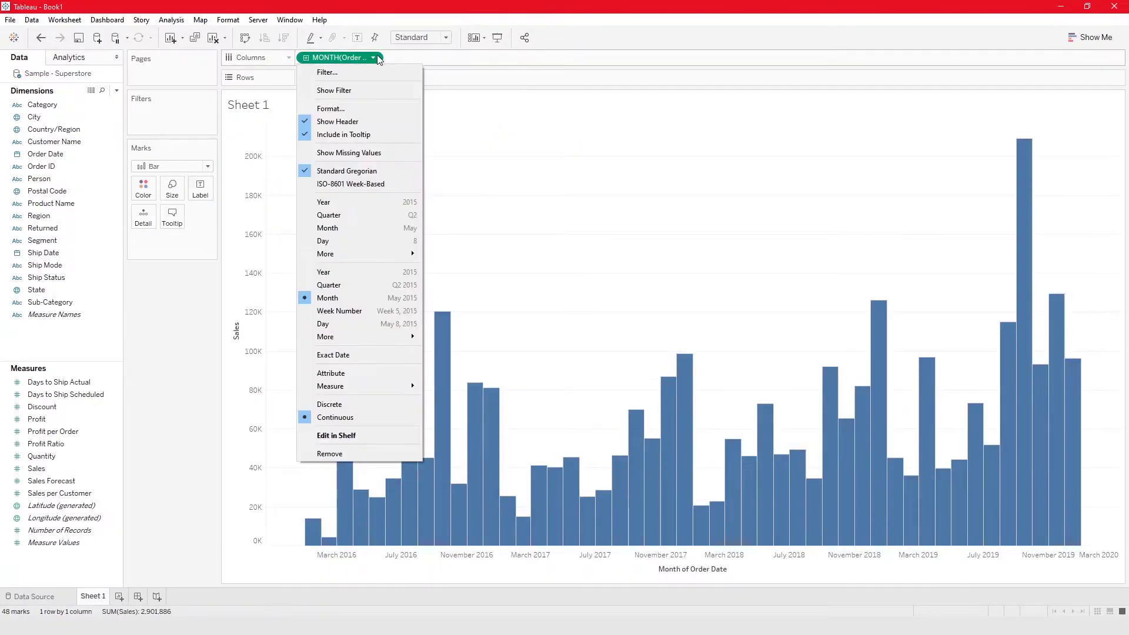
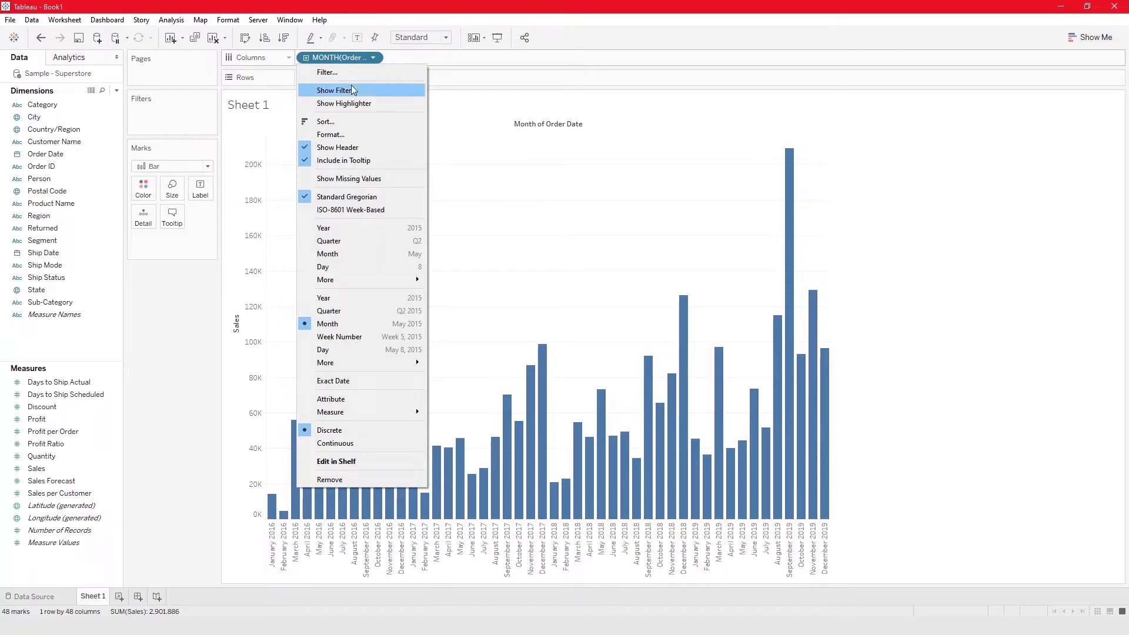
left_click(339, 241)
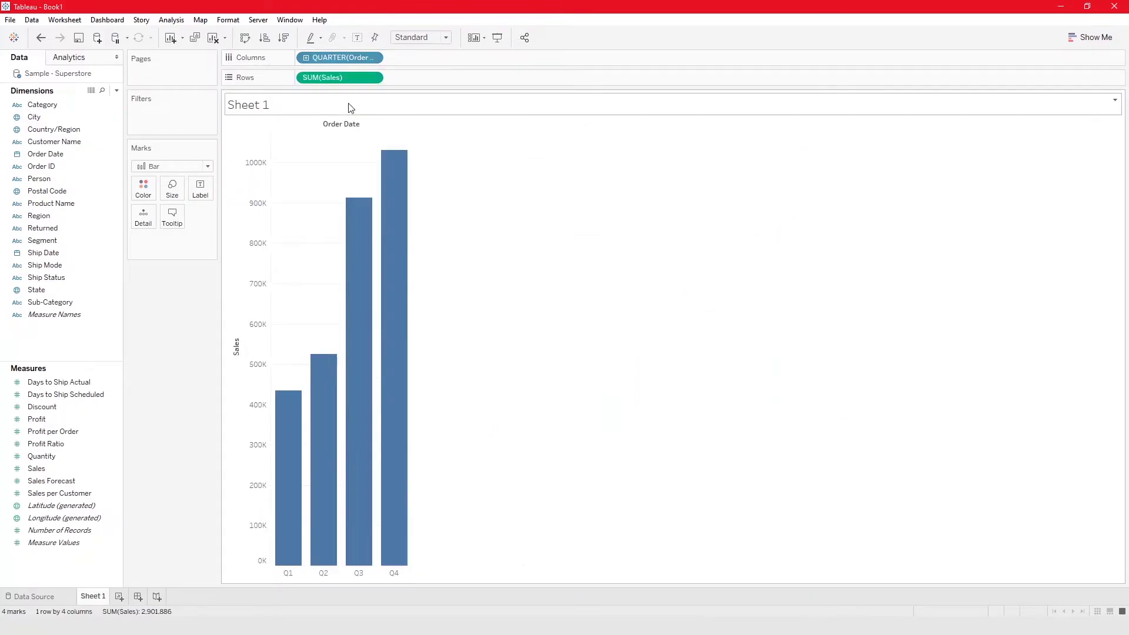
left_click(373, 57)
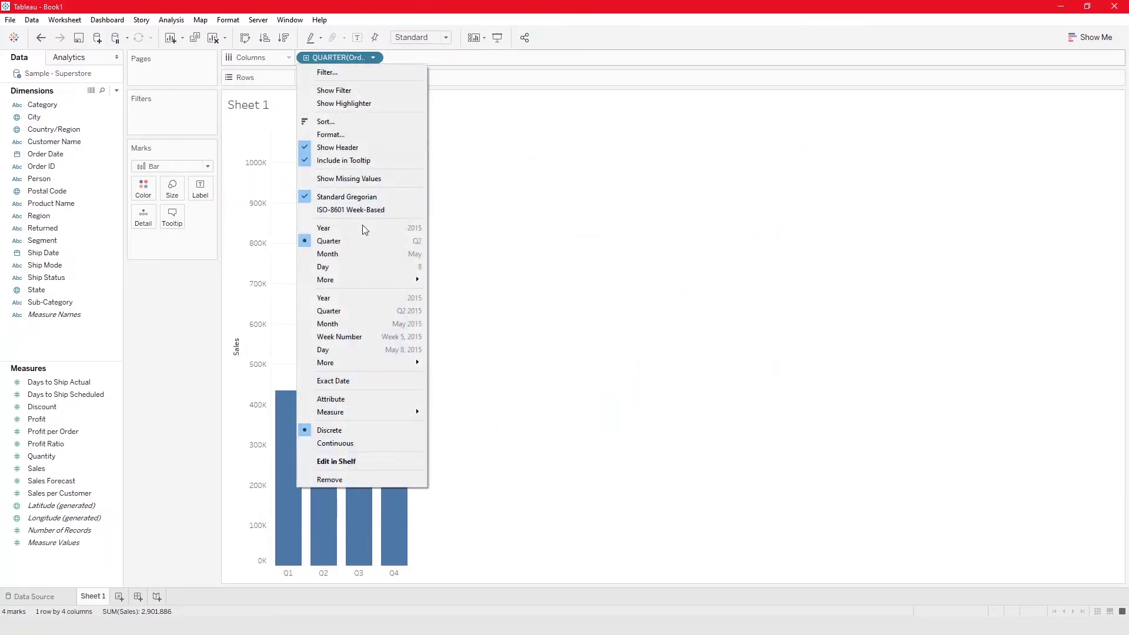
left_click(357, 323)
- Convert the month-and-year Order Date on Columns to Discrete and inspect the resulting monthly bars
left_click(374, 57)
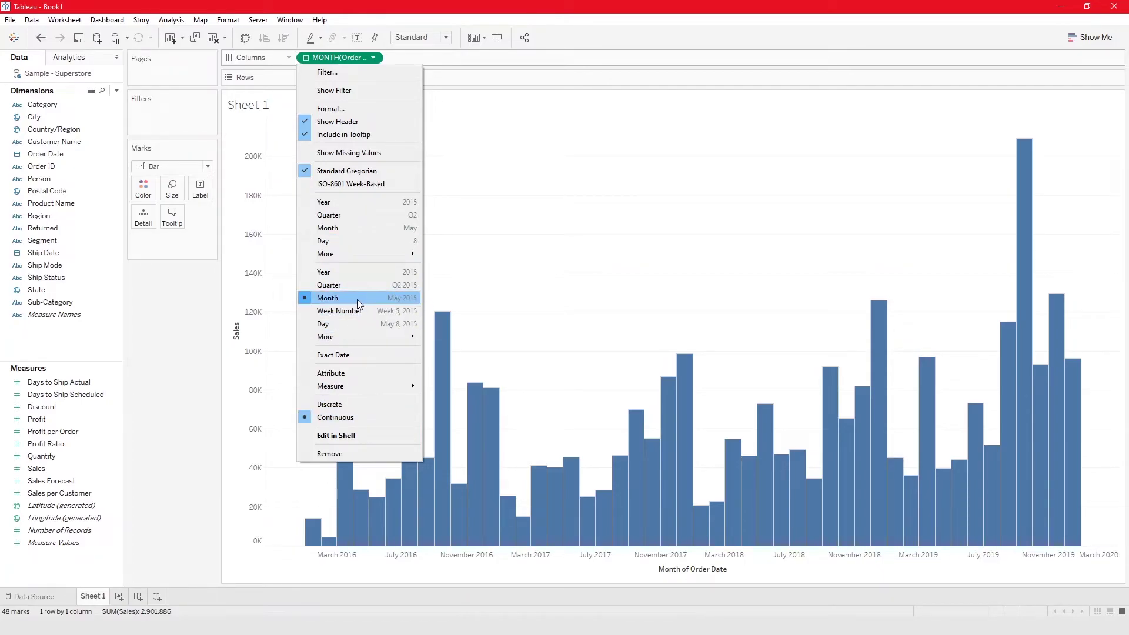
left_click(348, 404)
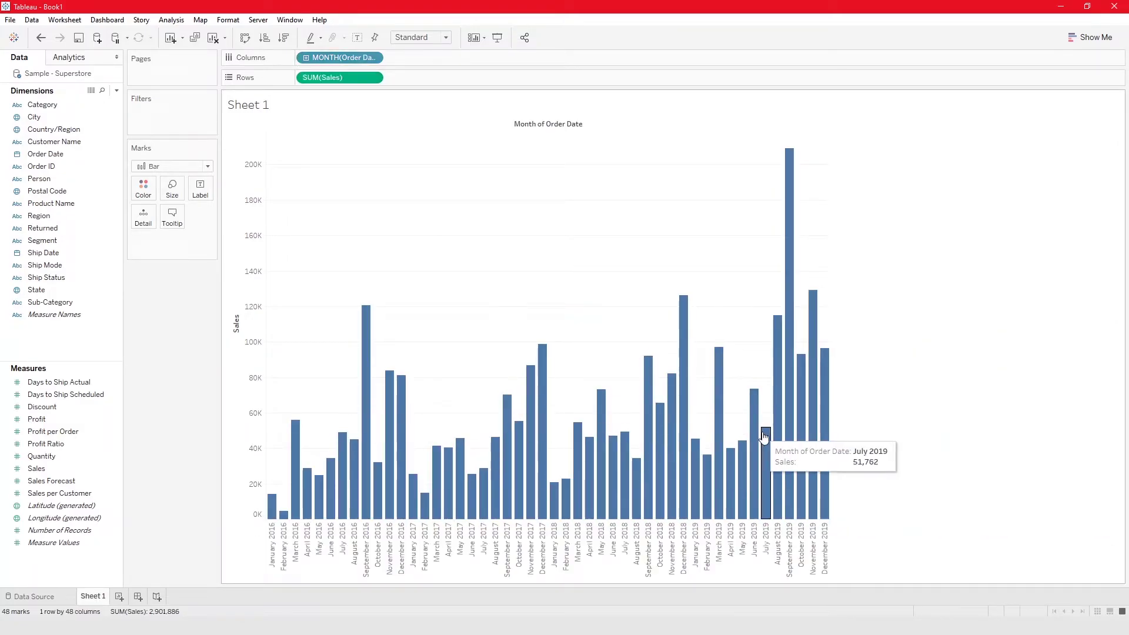
mouse_move(809, 435)
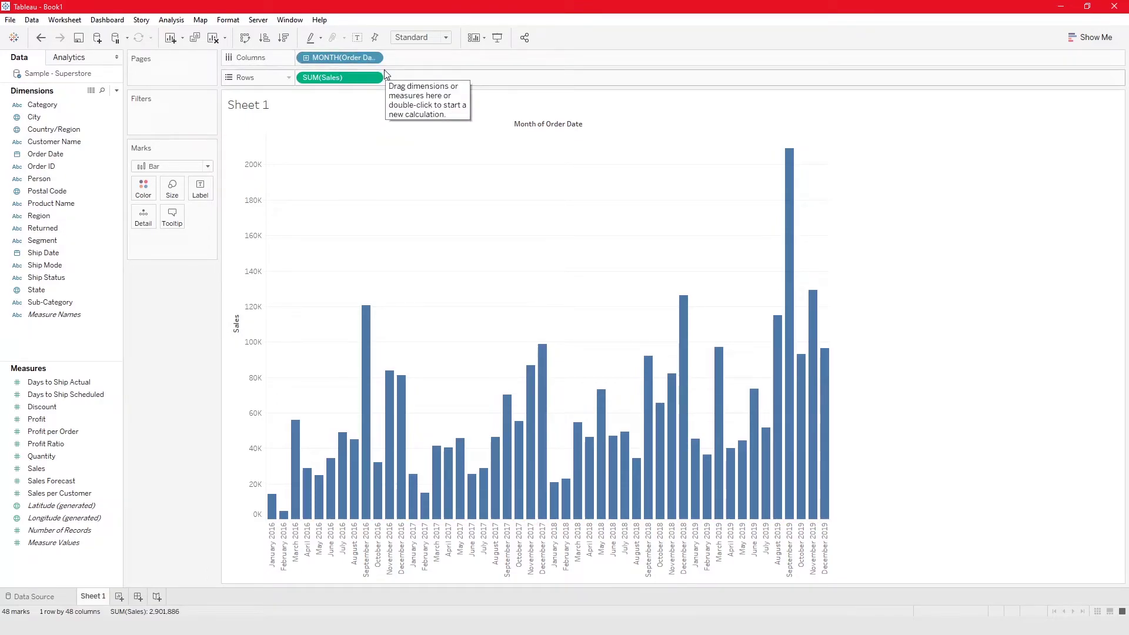
- Clear the worksheet and rebuild the chart with Sales on Rows and the discrete Year of Order Date on Columns
left_click(373, 57)
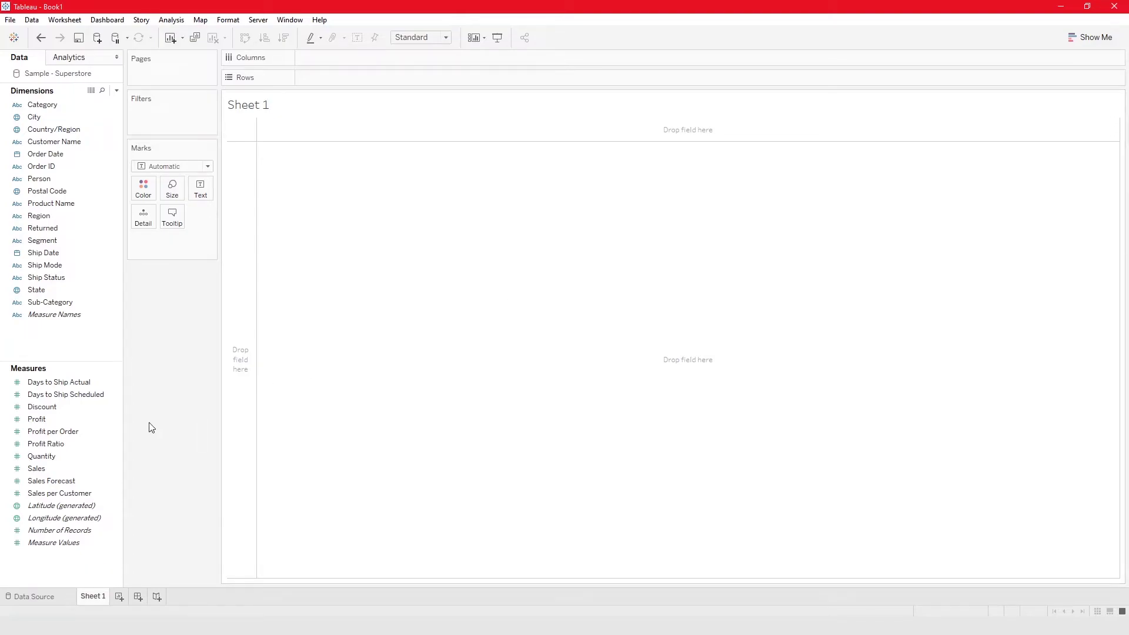
left_click_drag(37, 468, 442, 79)
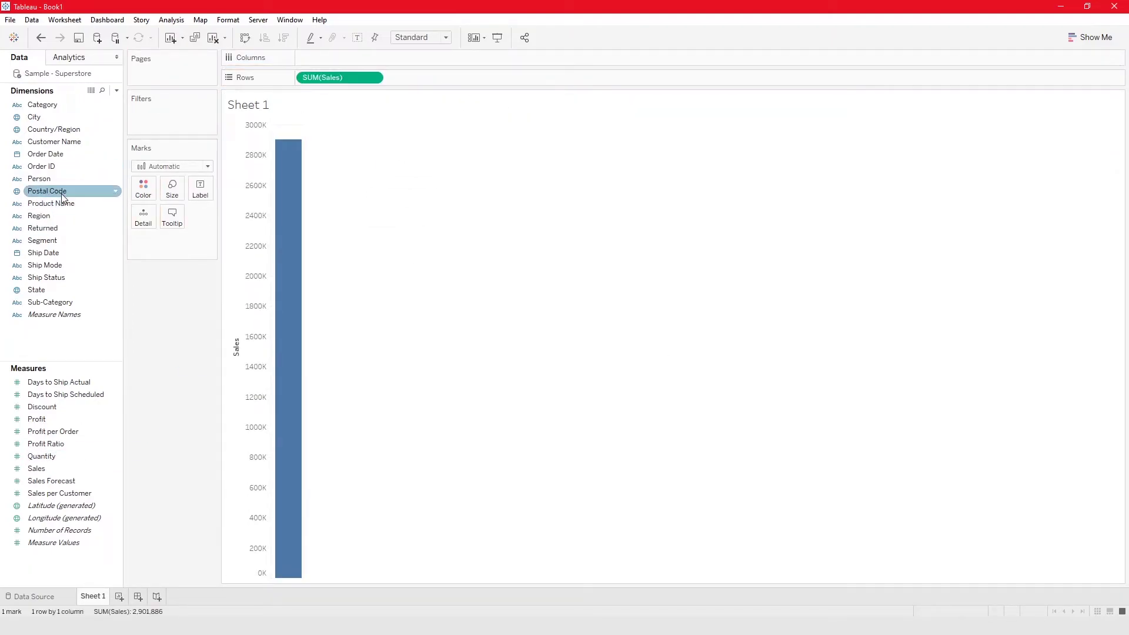
right_click(50, 155)
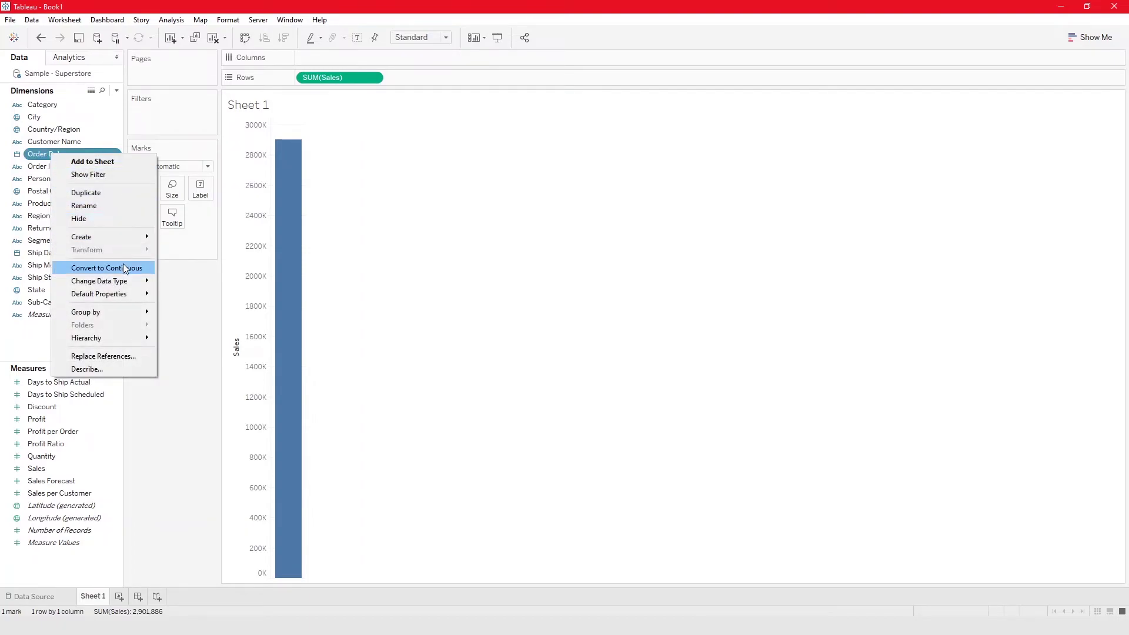
left_click(188, 281)
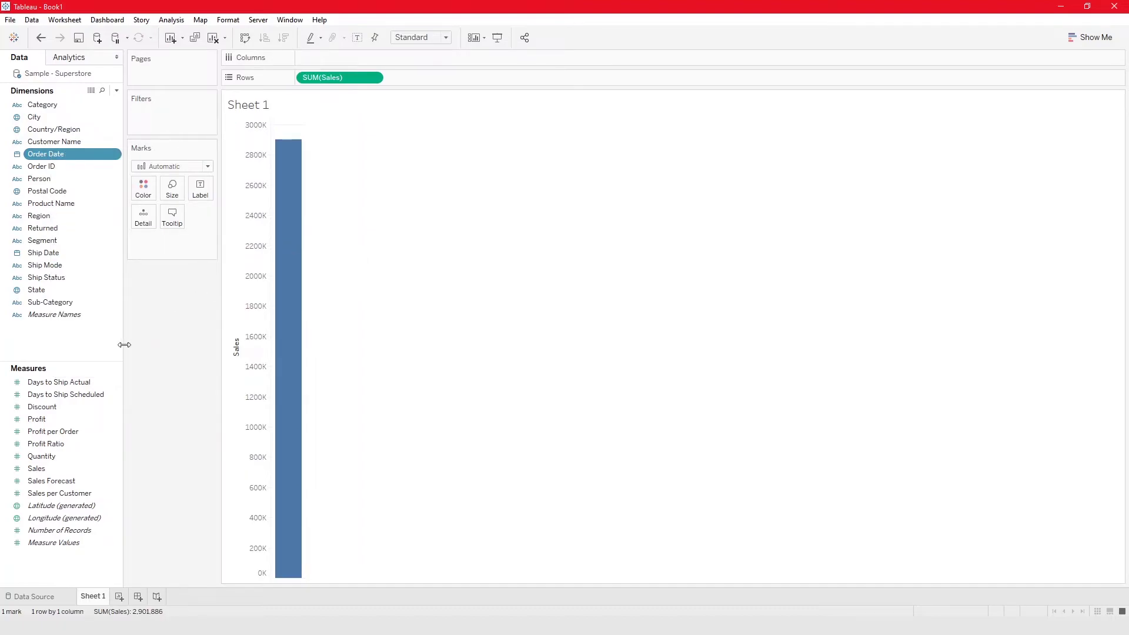
left_click_drag(46, 153, 325, 55)
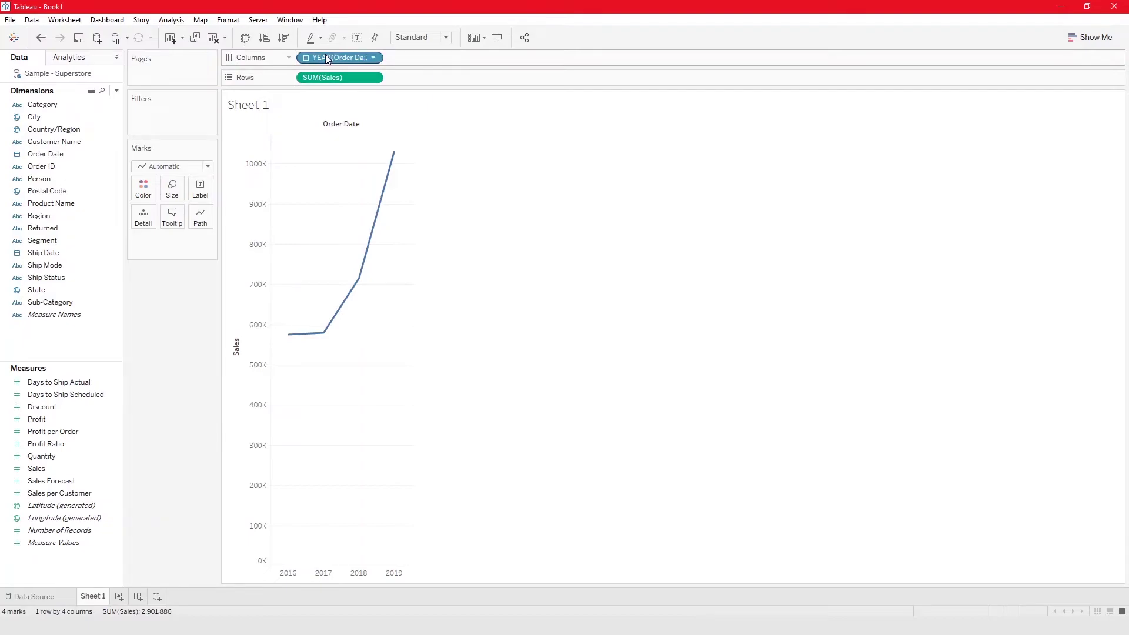
- Review the date options of the discrete Order Date field and remove it from Columns
left_click(373, 57)
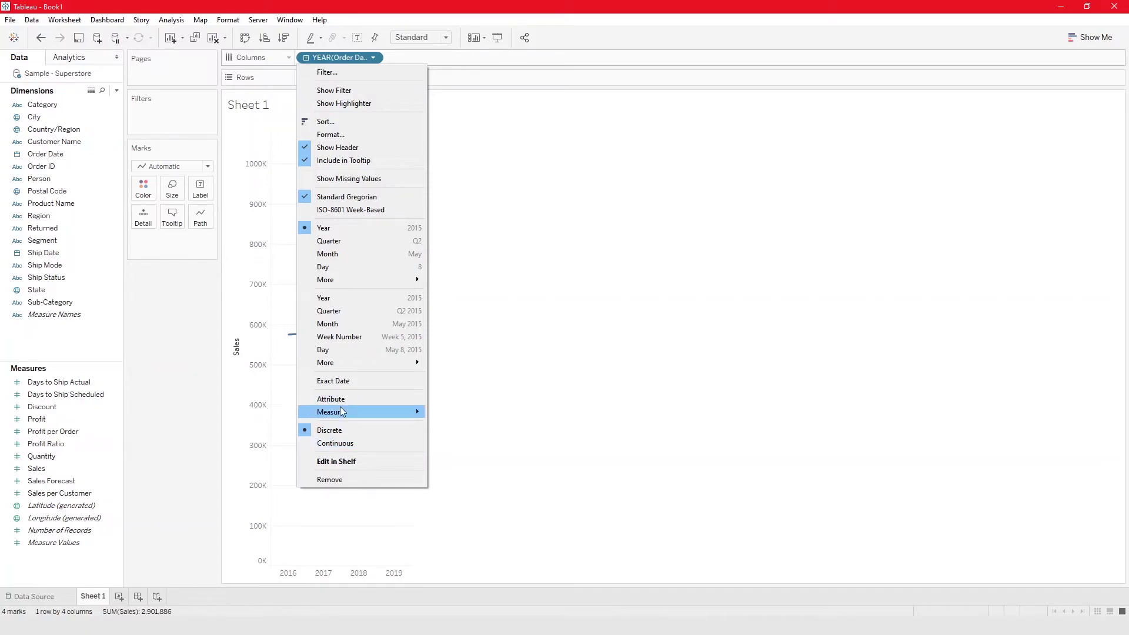
left_click(515, 360)
left_click_drag(334, 58, 24, 223)
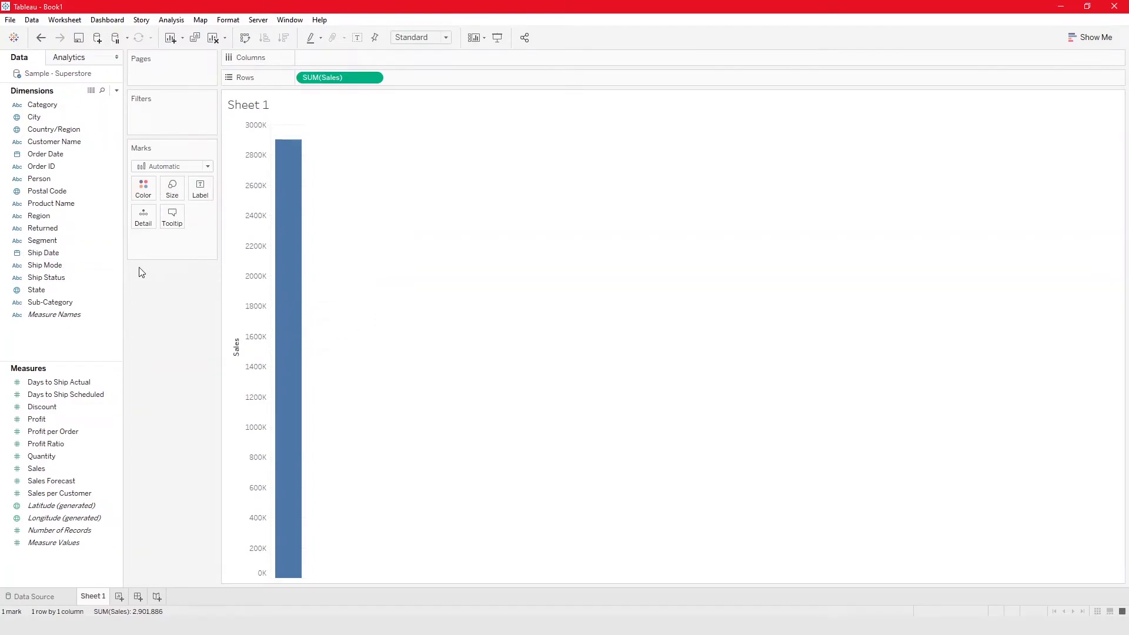
- Convert the Order Date dimension to Continuous in the data source and place it on Columns
right_click(61, 156)
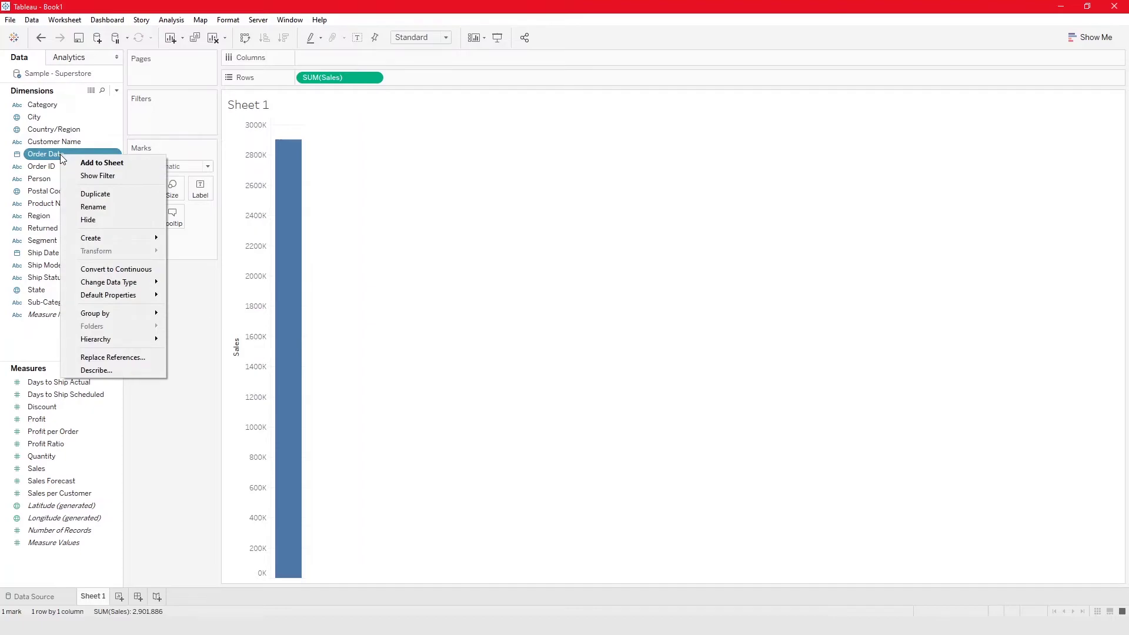
left_click(116, 273)
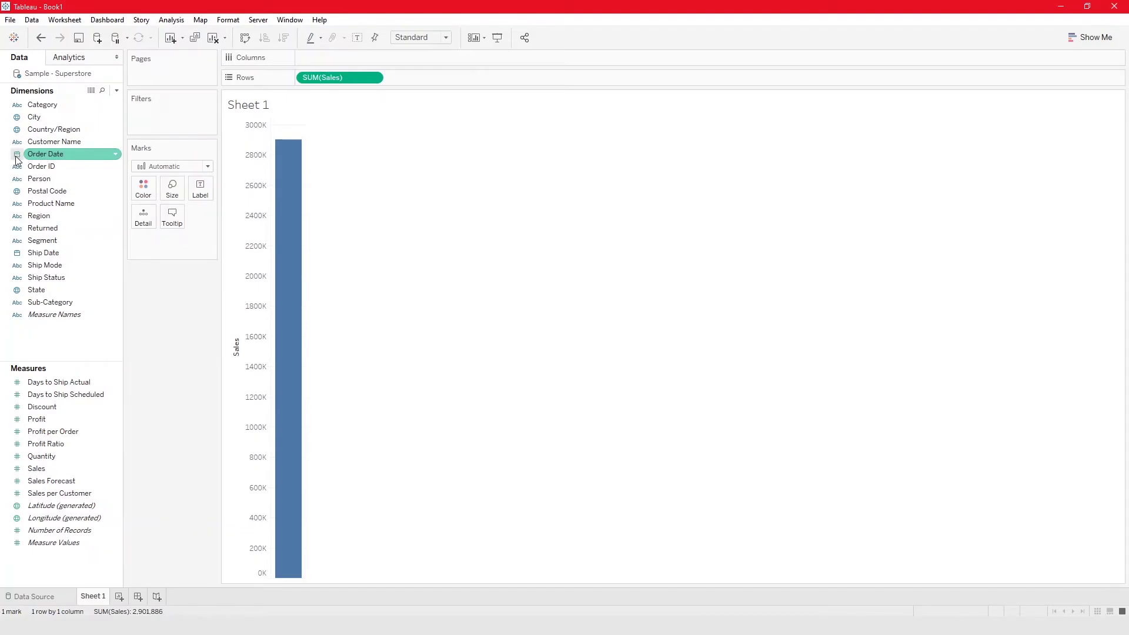
left_click_drag(34, 159, 329, 56)
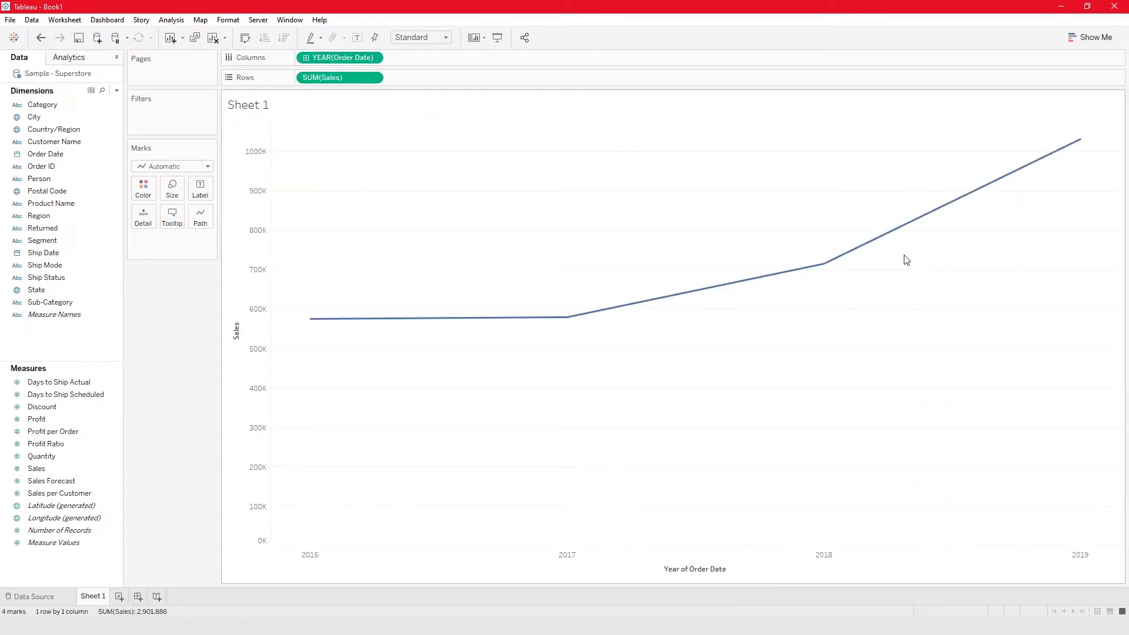
- Replace the continuous Order Date on Columns with the discrete version and drill it down to Quarter and Month
left_click(373, 59)
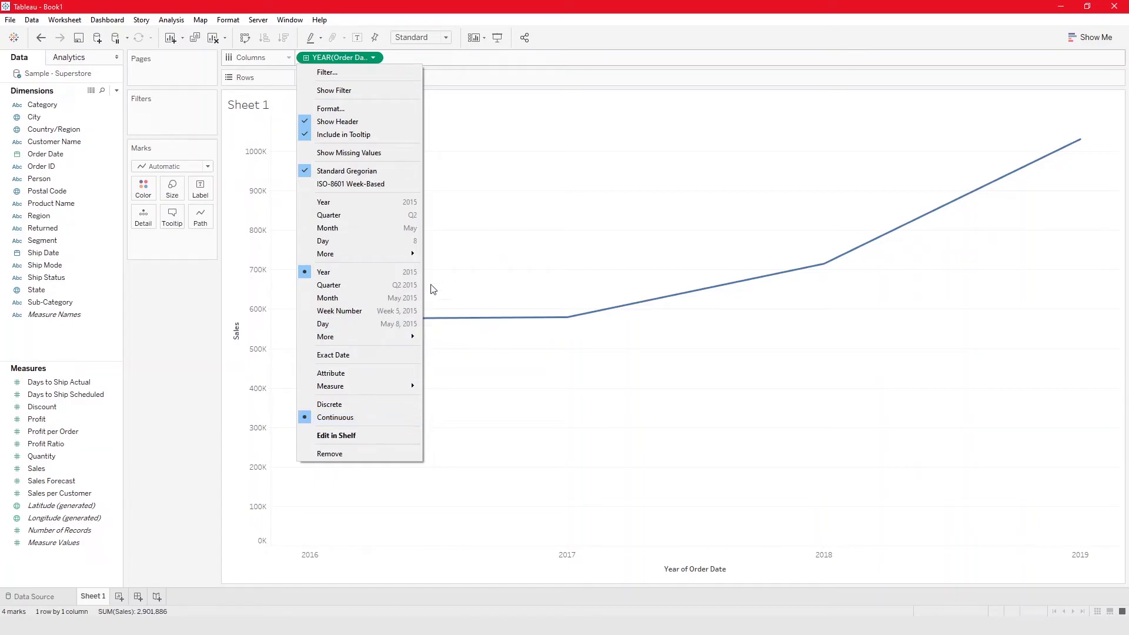
key("Delete")
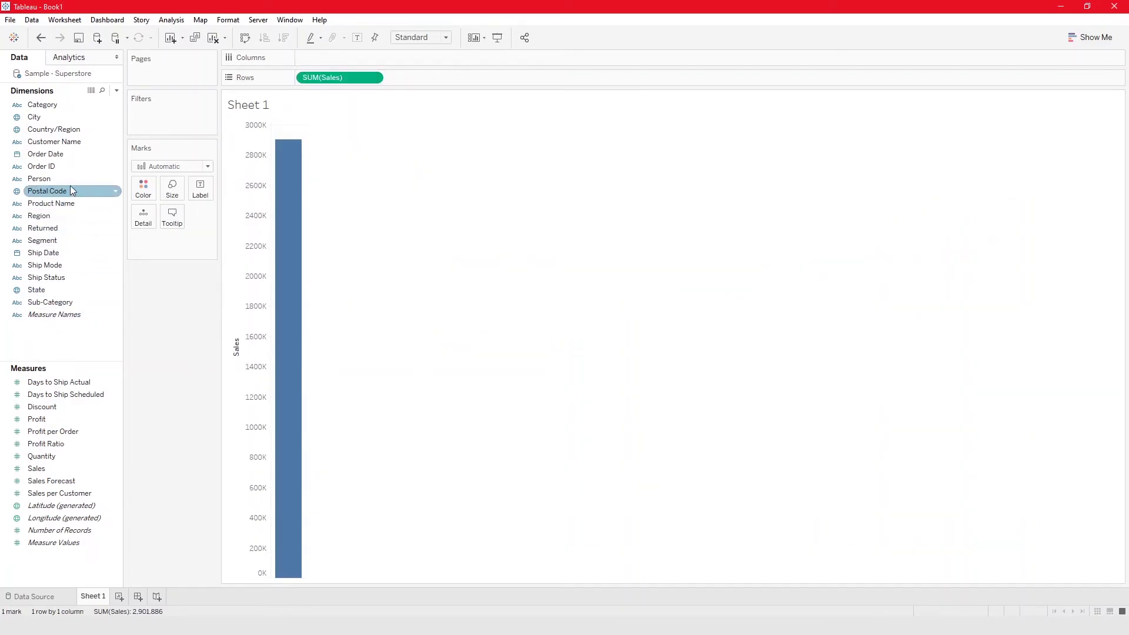
left_click_drag(55, 157, 364, 59)
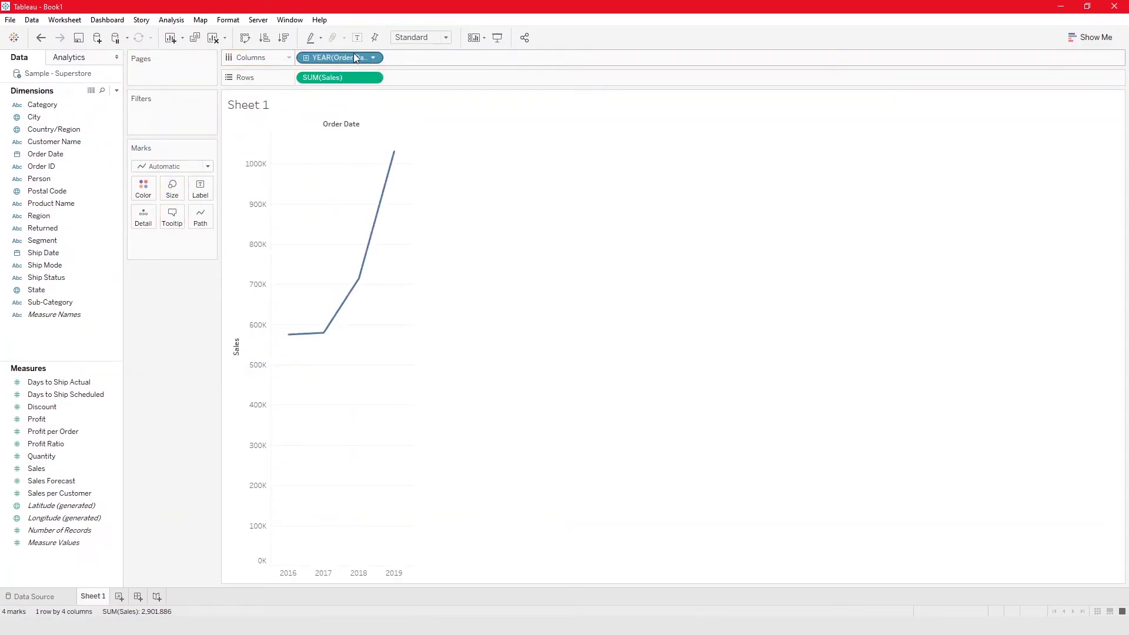
left_click(306, 57)
left_click(394, 57)
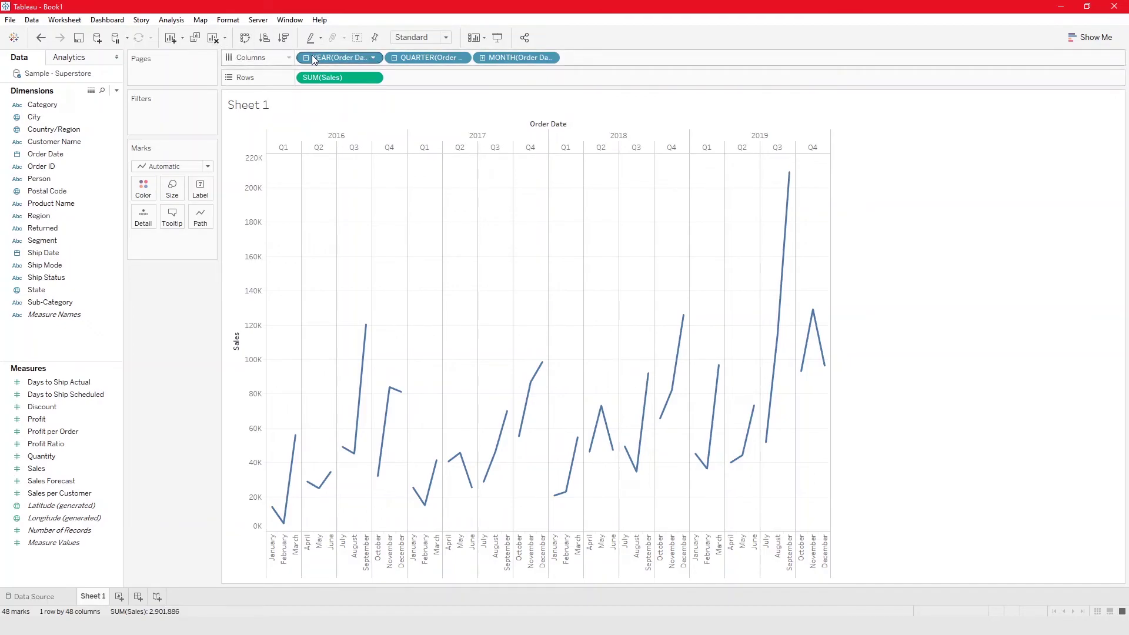
- Clear the worksheet and put Sales back on Rows
left_click(213, 37)
left_click_drag(56, 467, 353, 78)
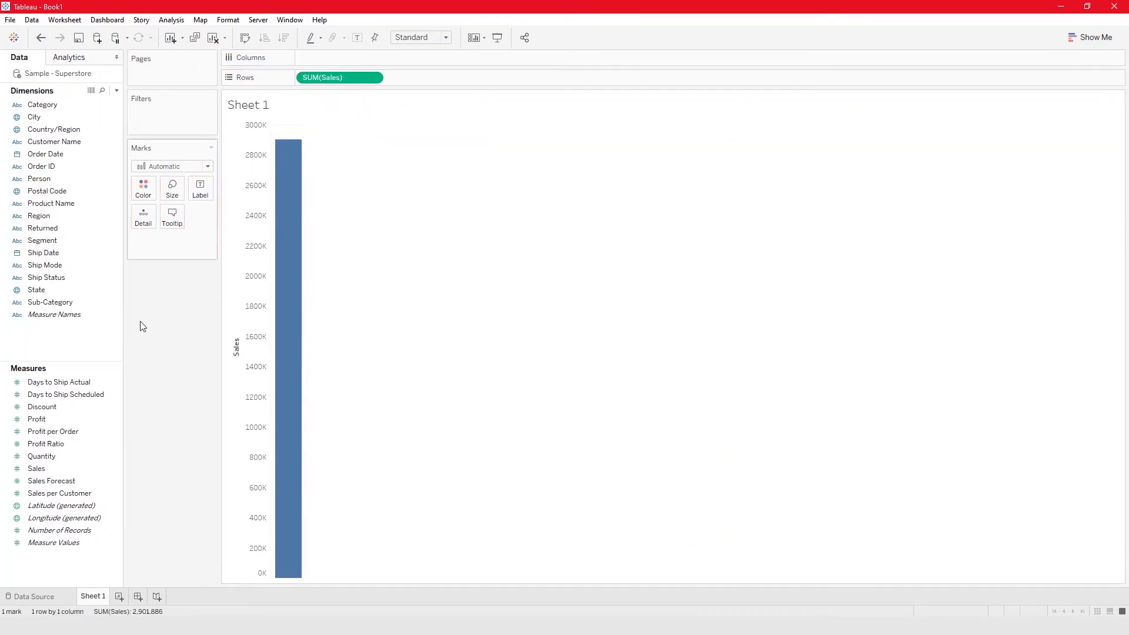
left_click(55, 155)
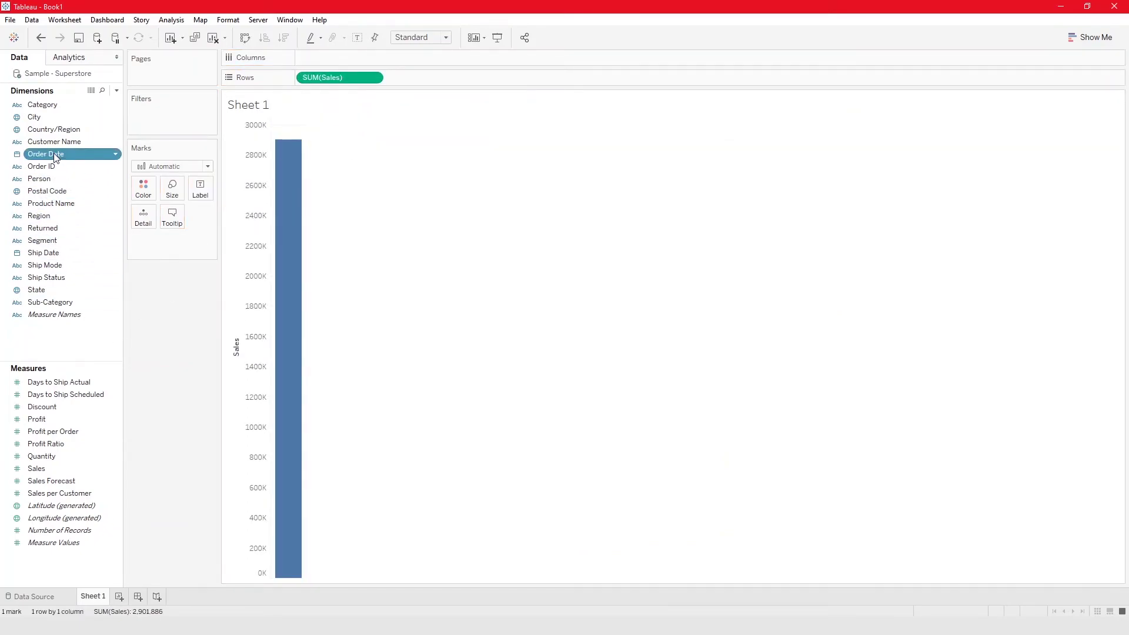
right_click(54, 158)
key("Escape")
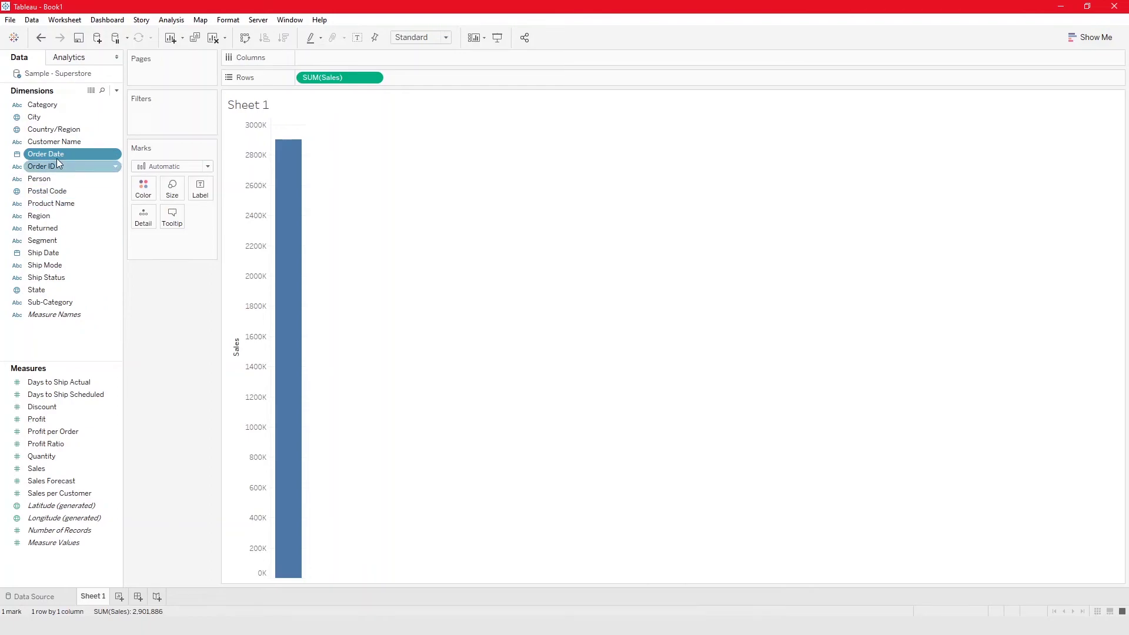
left_click_drag(57, 158, 120, 141)
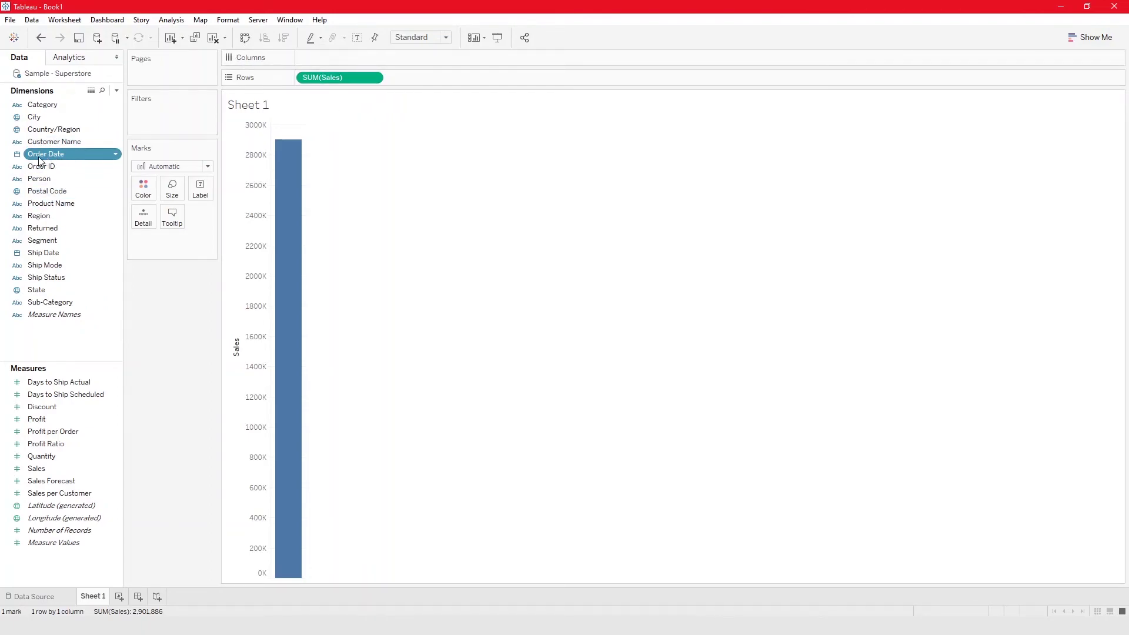
- Add Order Date to Columns as the continuous MONTH(Order Date) using the Drop Field choices, and show the sales as bars
left_click_drag(41, 158, 344, 61)
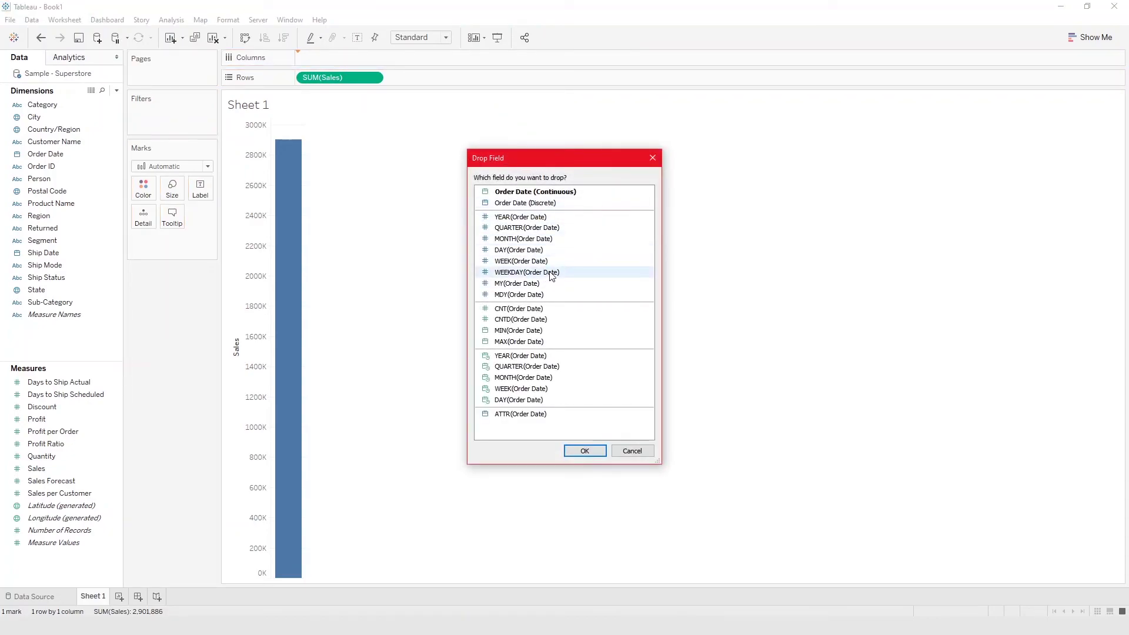
left_click(548, 241)
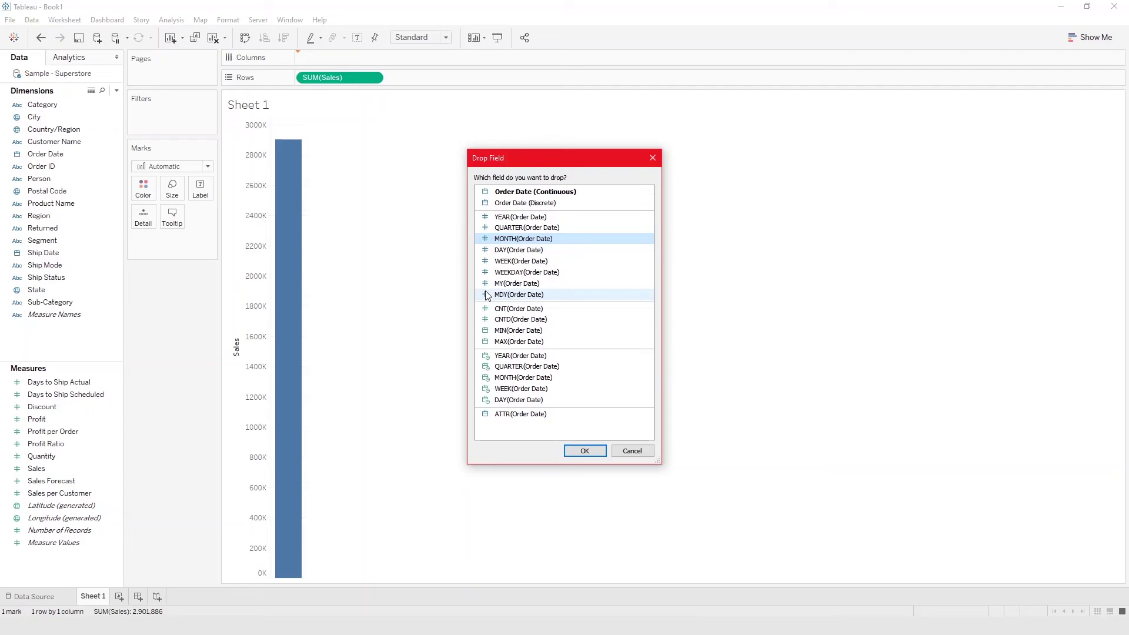
left_click(518, 380)
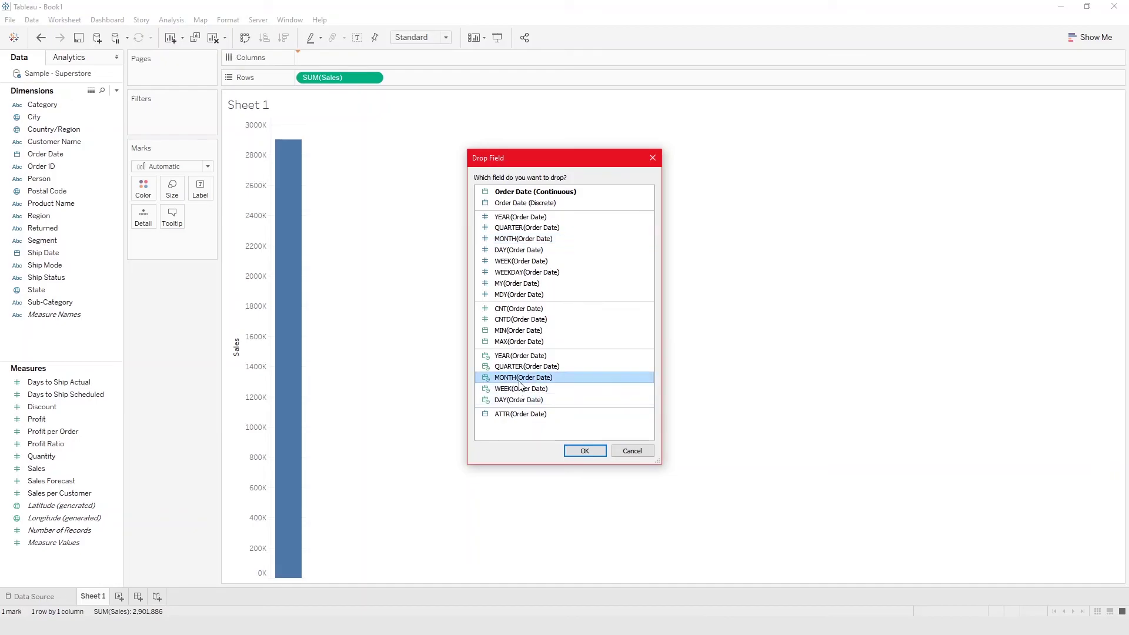
left_click(585, 452)
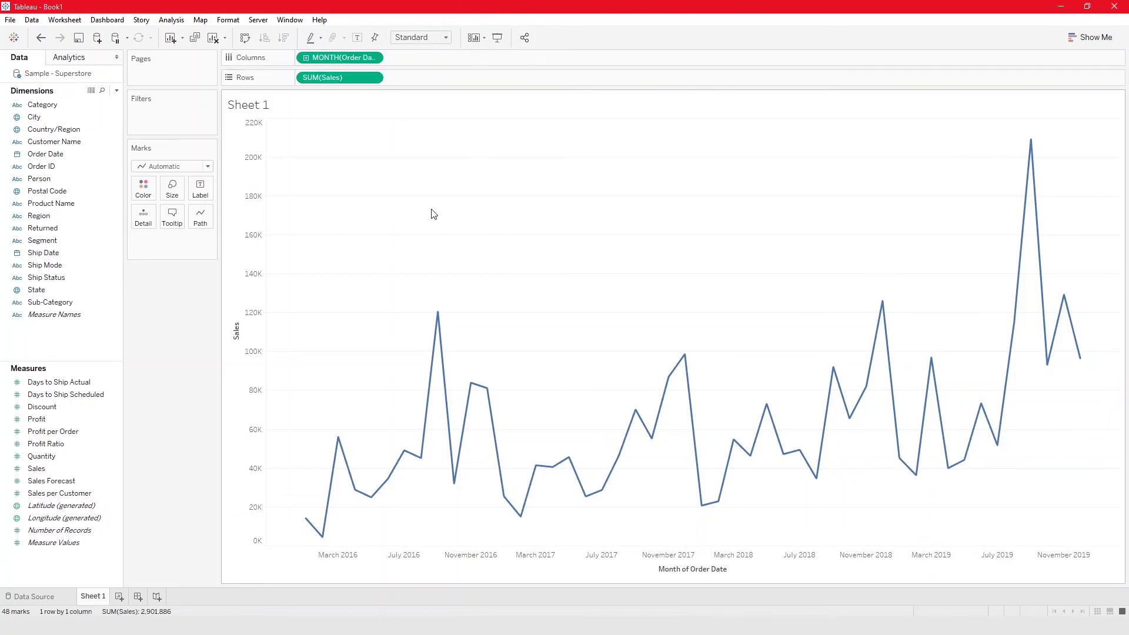
left_click(173, 166)
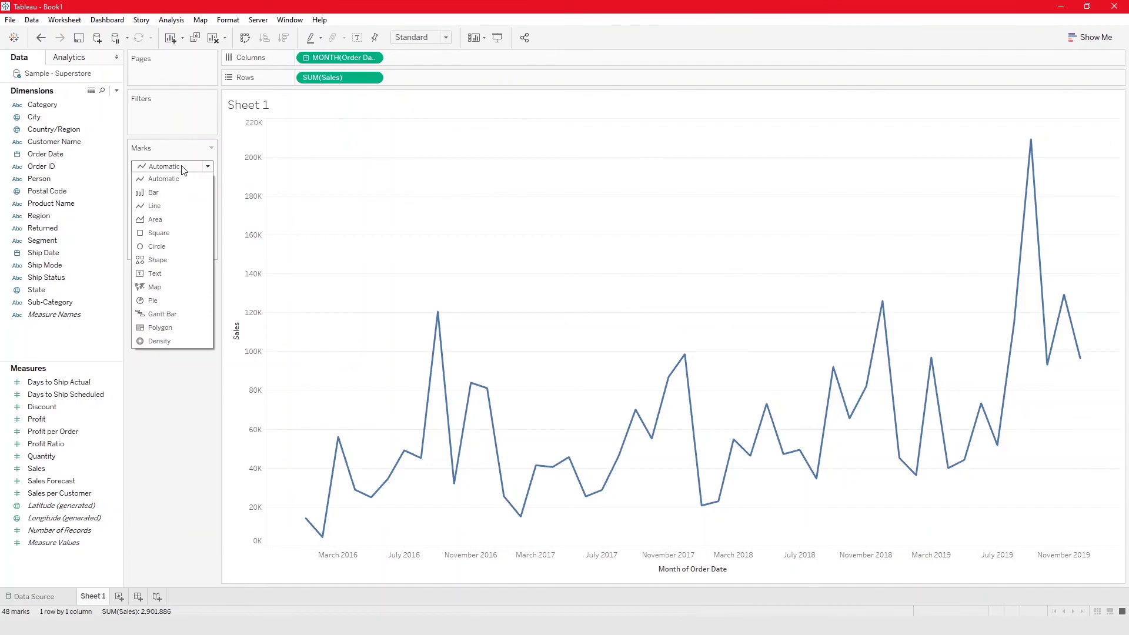
left_click(154, 192)
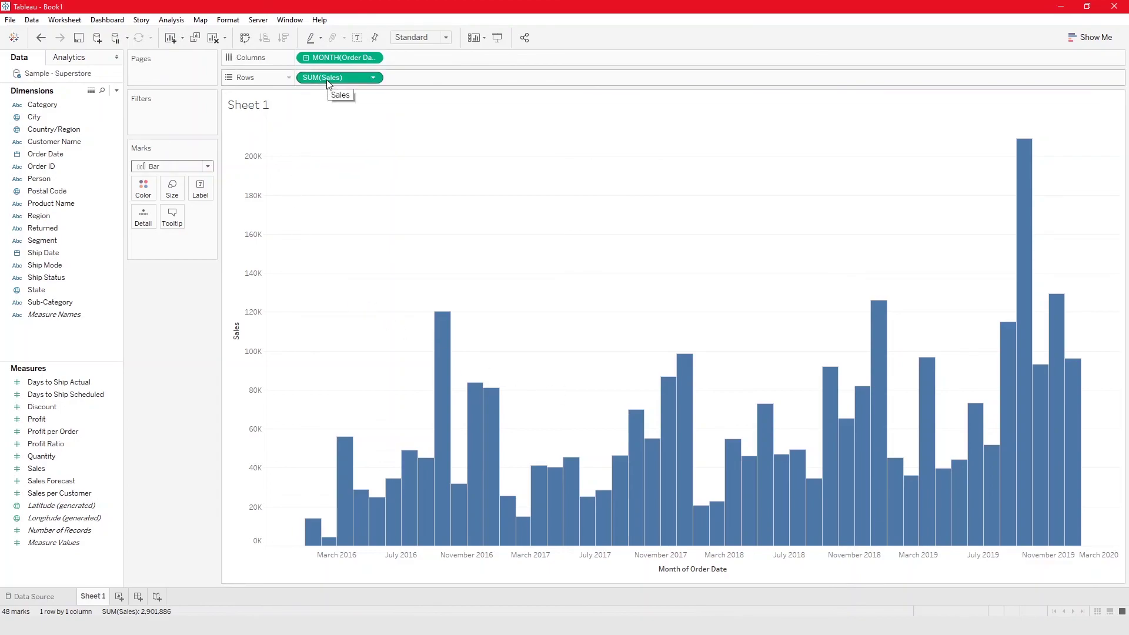
- Check the Order Date dimension's conversion option and inspect individual monthly sales bars in the chart
right_click(92, 152)
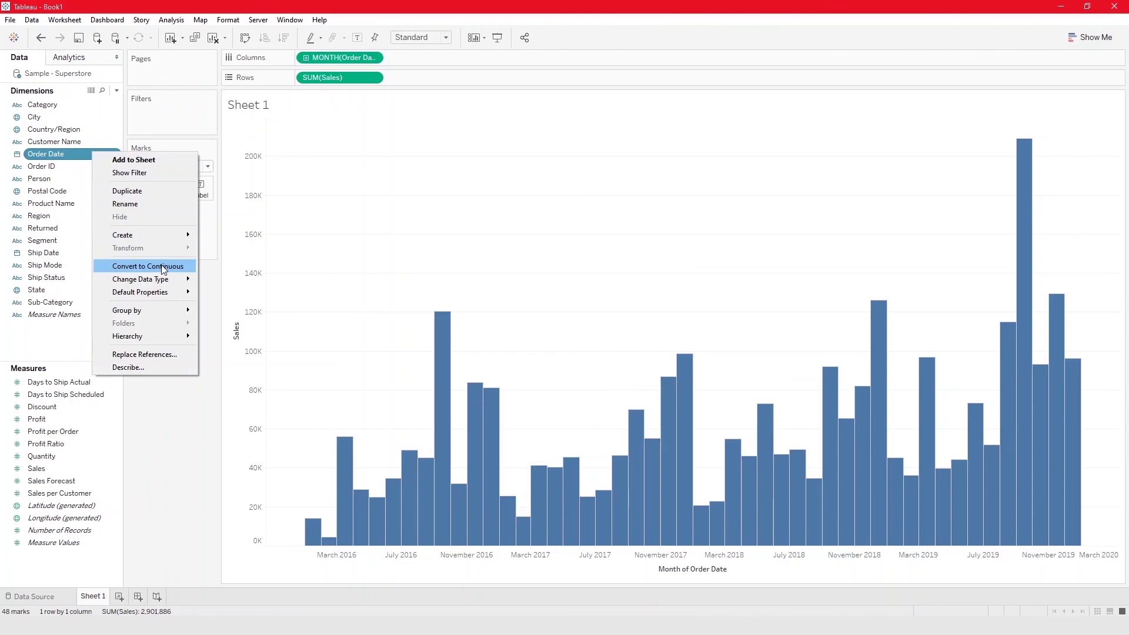
left_click(177, 417)
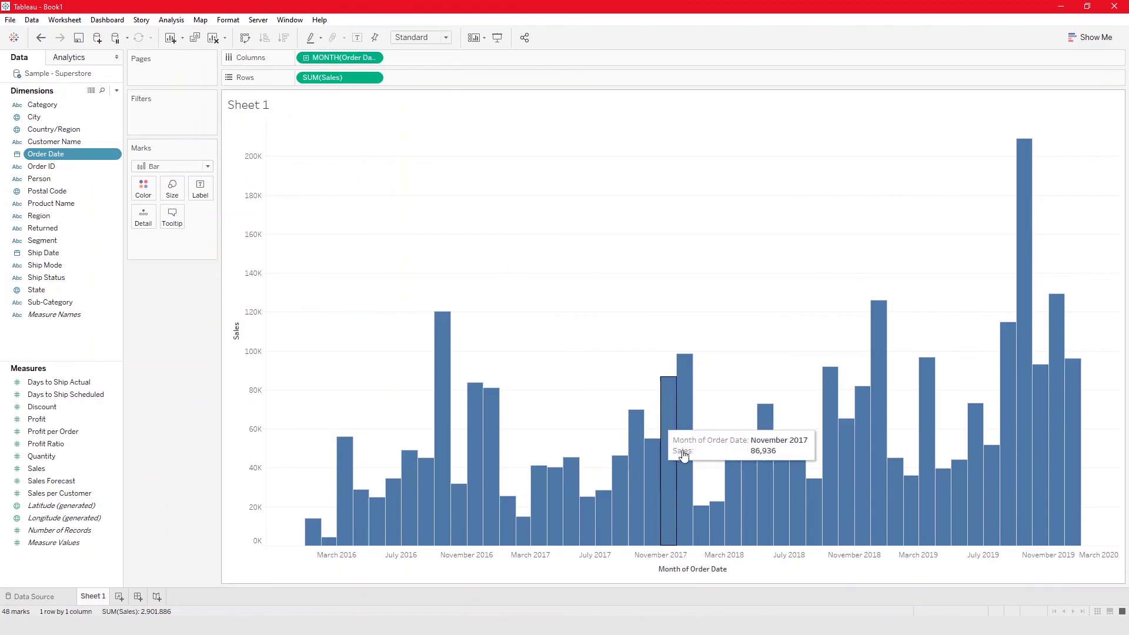
mouse_move(653, 500)
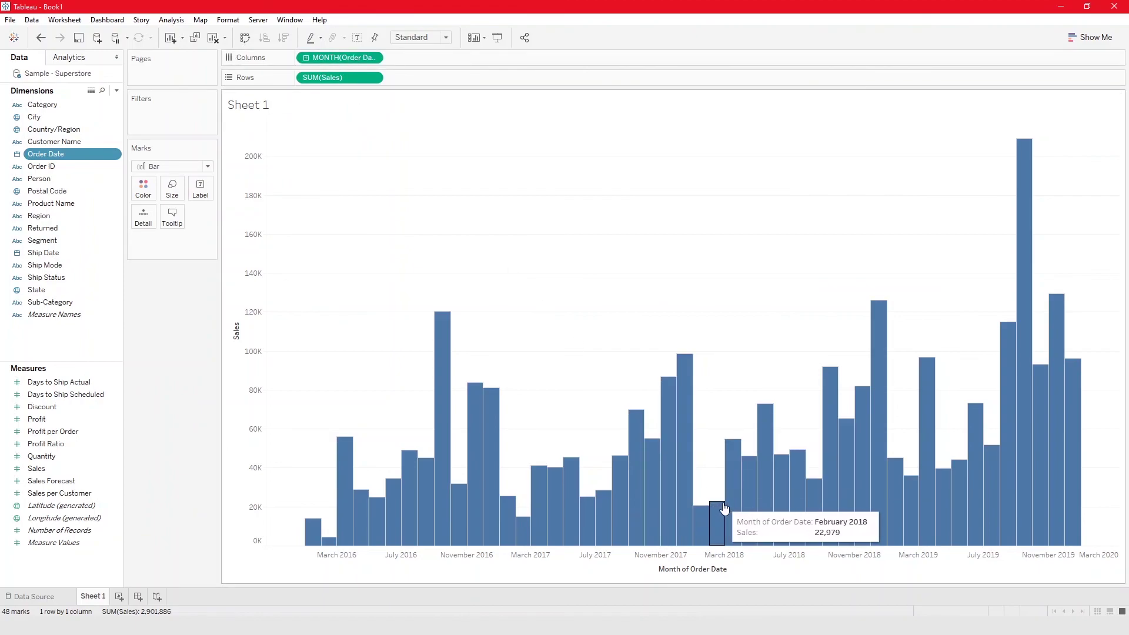
mouse_move(730, 507)
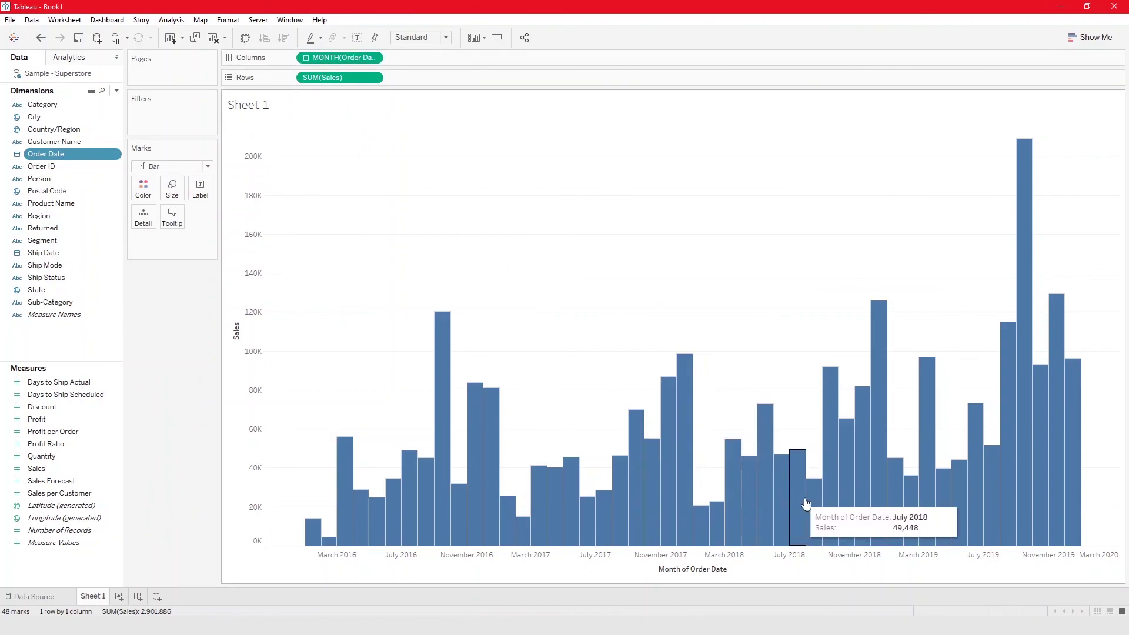